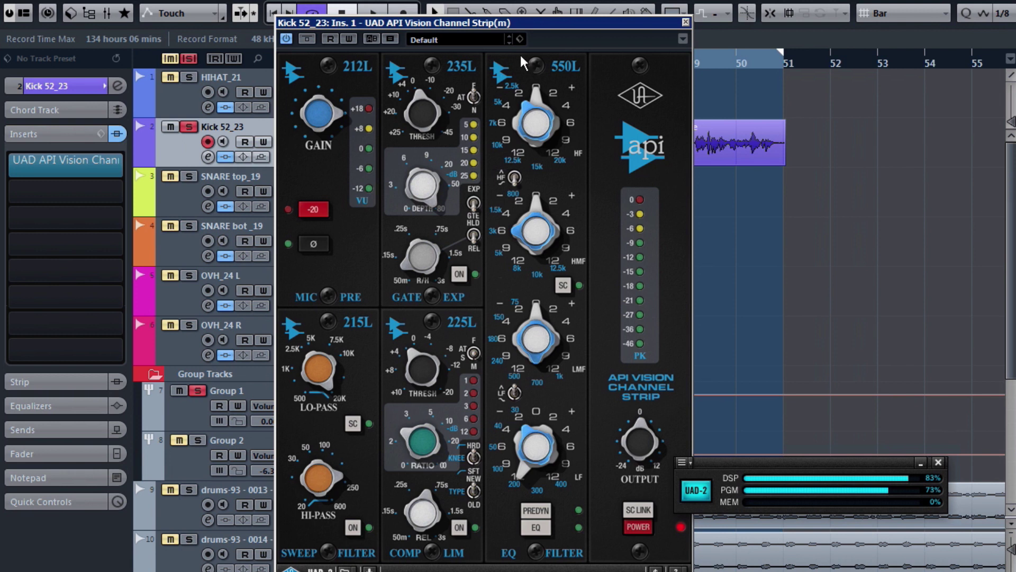
Step: Move the UAD-2 meter aside, then adjust the mic preamp gain and engage the -20 pad while auditioning the kick track
drag(734, 462, 836, 479)
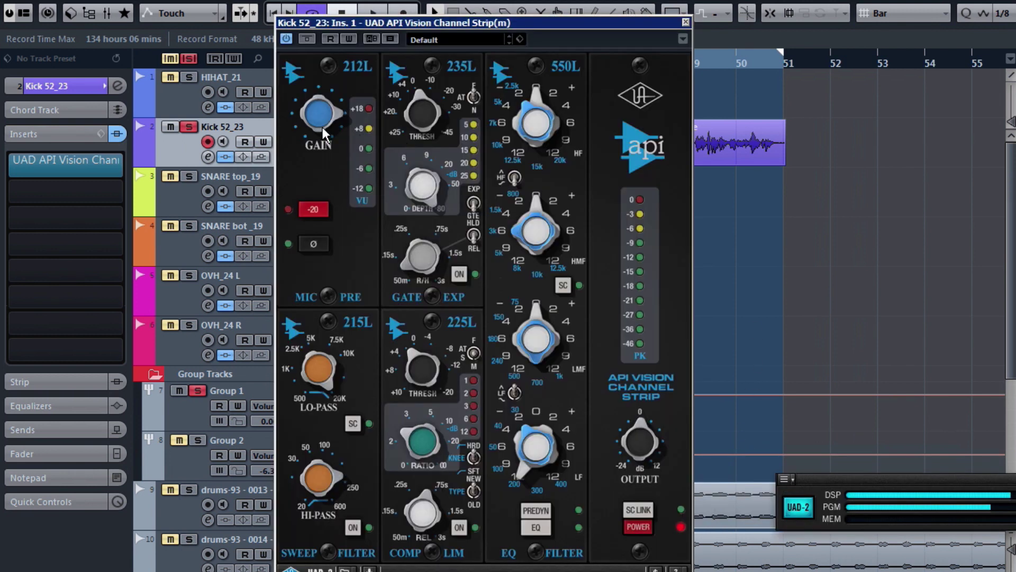
mouse_move(322, 144)
mouse_down()
mouse_move(325, 118)
mouse_move(326, 143)
mouse_move(324, 120)
mouse_move(324, 131)
mouse_up()
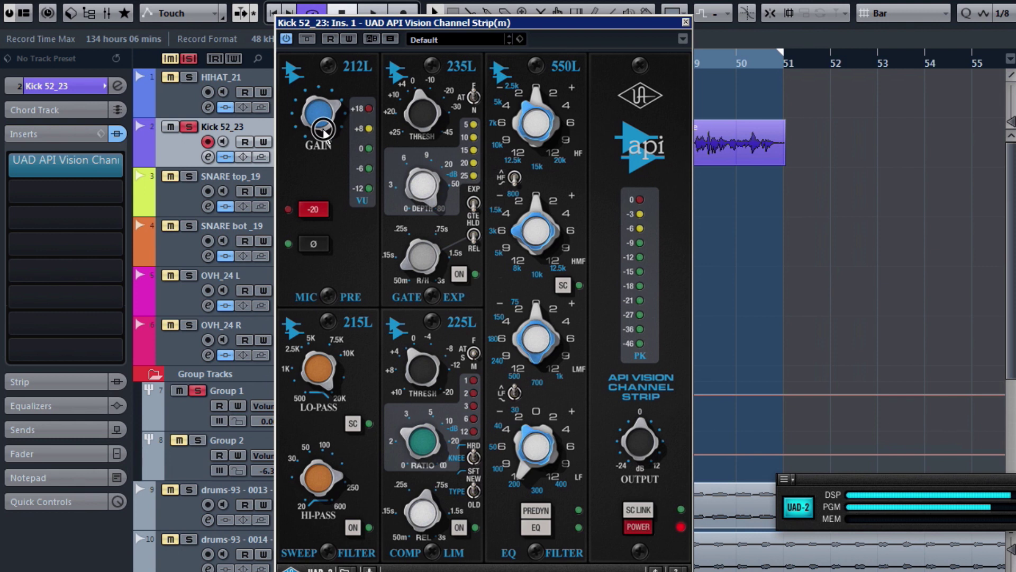
key(space)
click(316, 114)
drag(316, 113, 318, 106)
key(space)
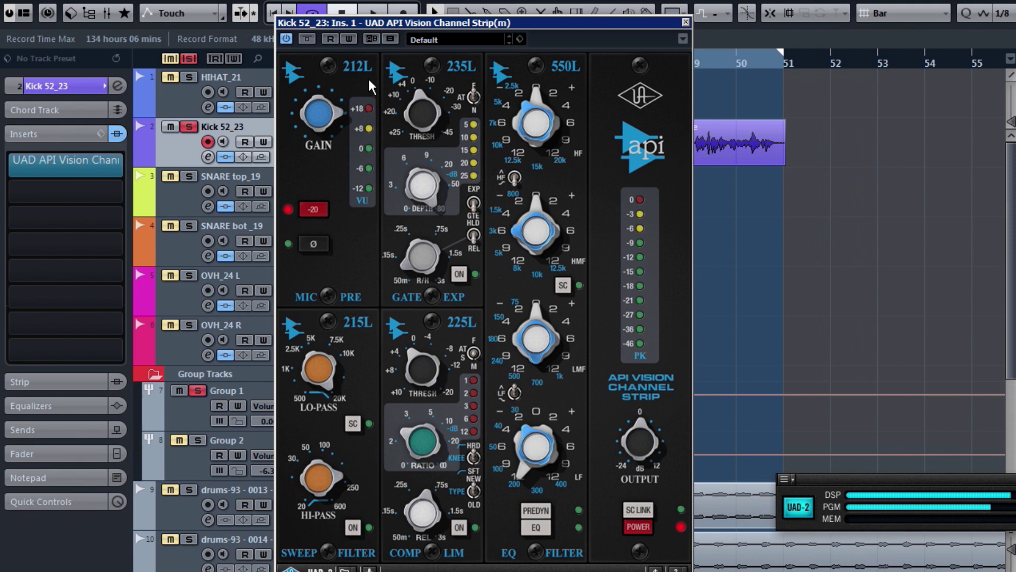
key(space)
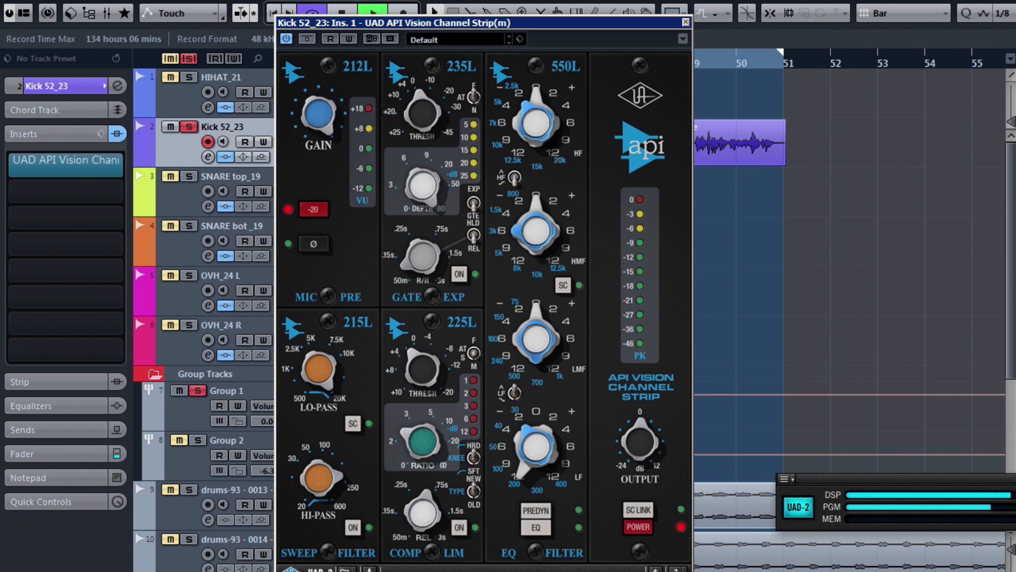
key(space)
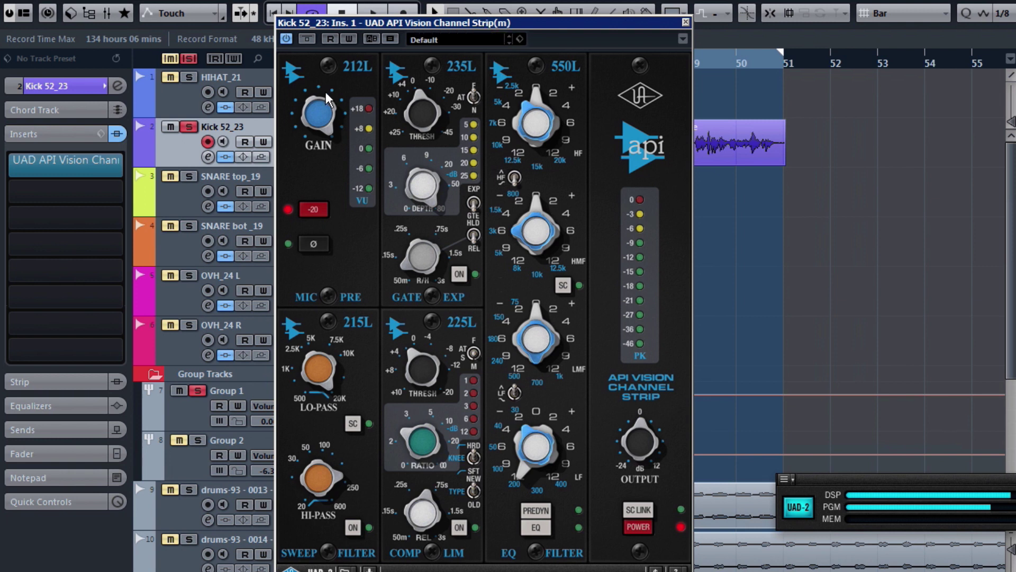
Step: Disengage the -20 pad and readjust the mic preamp gain while auditioning the kick track
click(325, 112)
key(space)
click(323, 109)
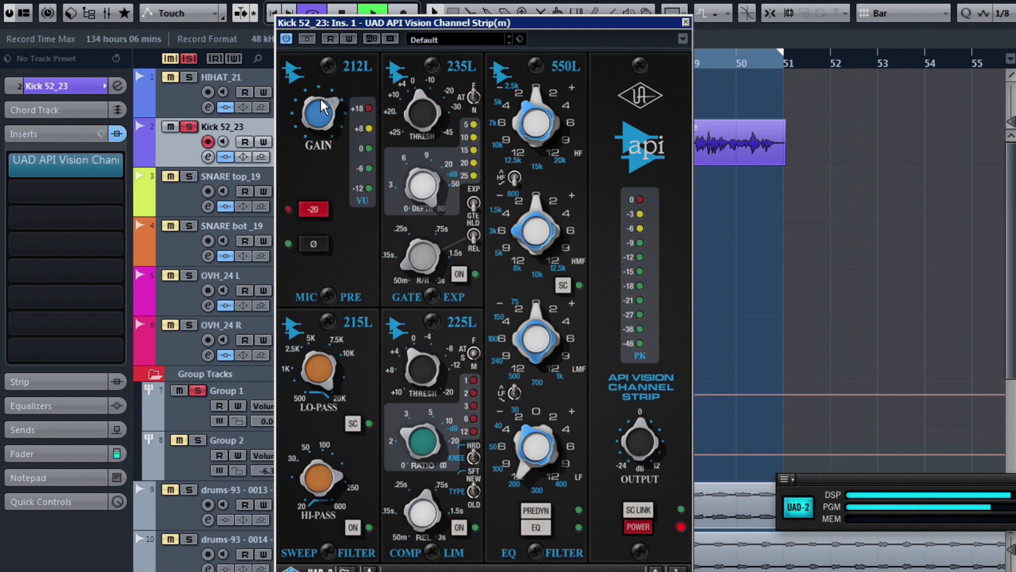
key(space)
click(321, 100)
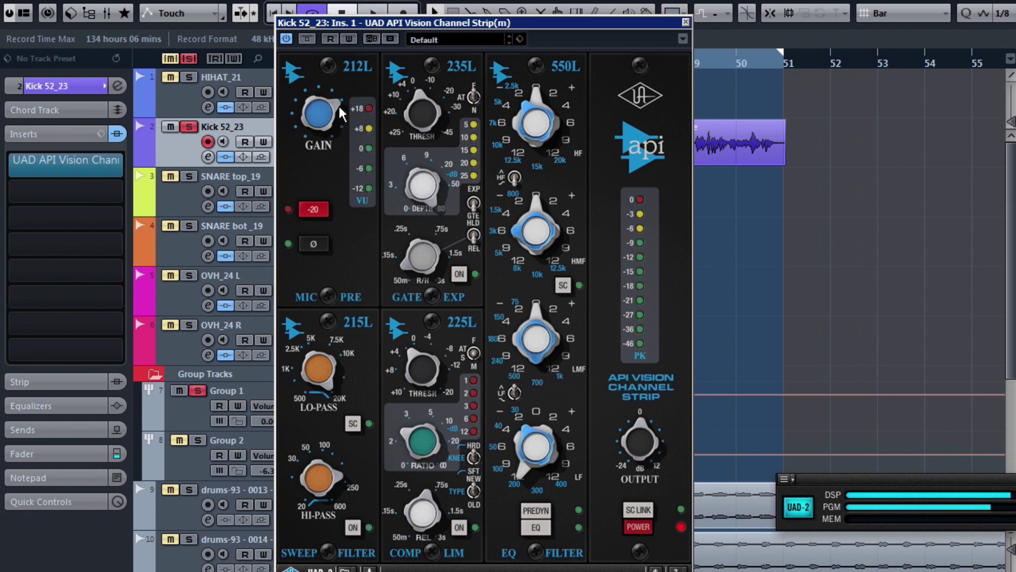
key(space)
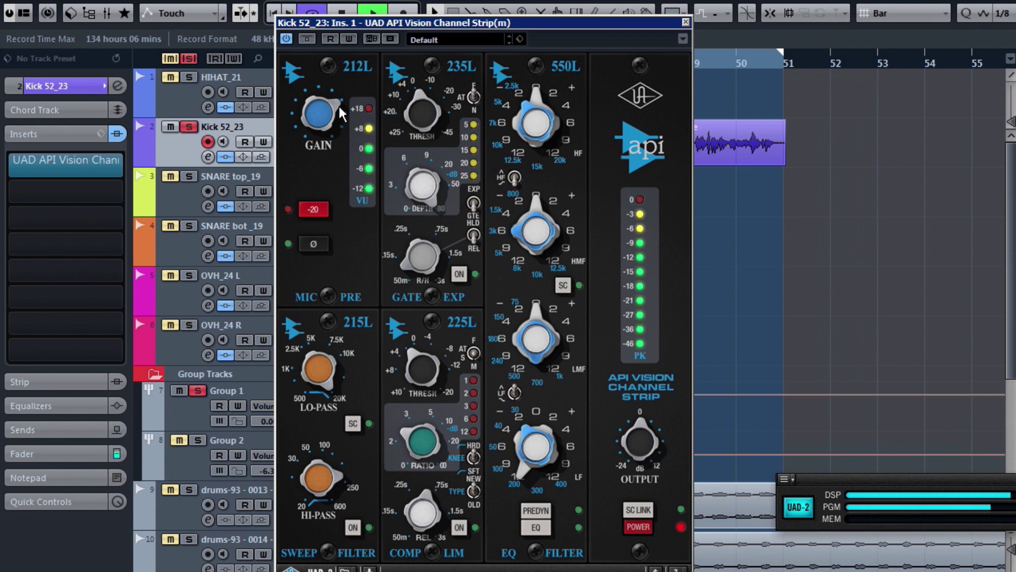
key(space)
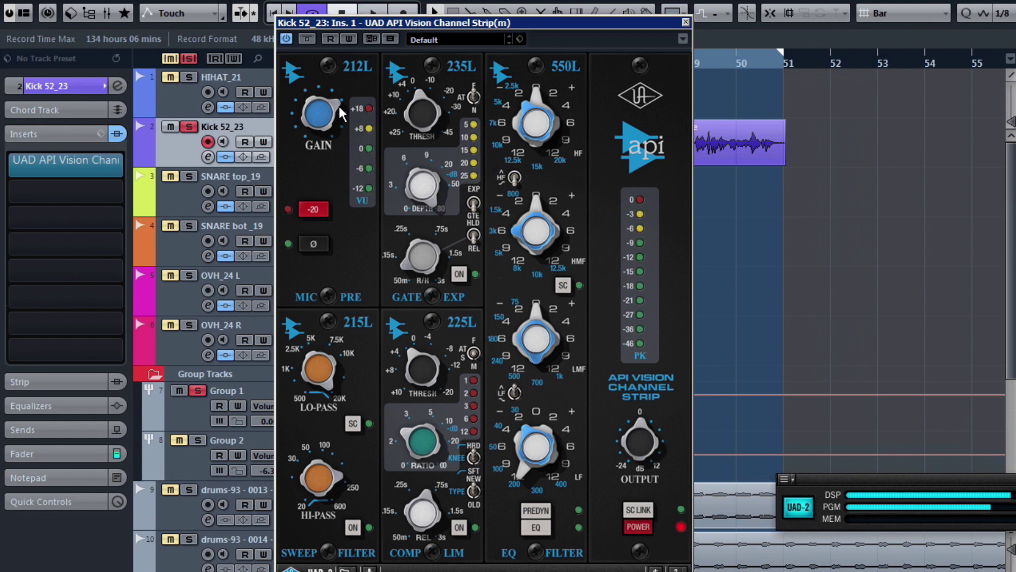
Step: Compare the kick track with the channel strip powered off and on during playback
click(644, 526)
key(space)
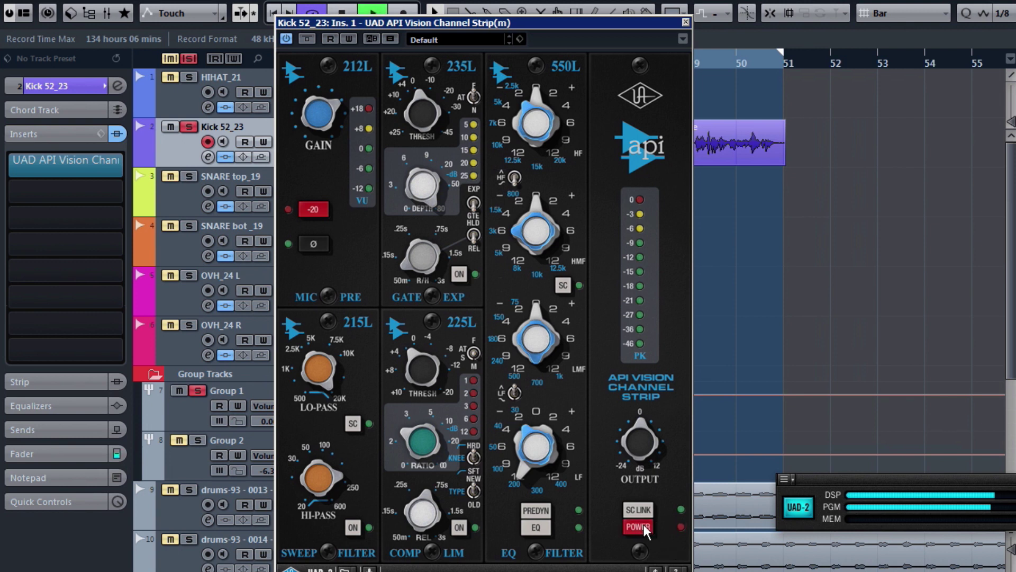
click(644, 524)
click(644, 525)
click(644, 524)
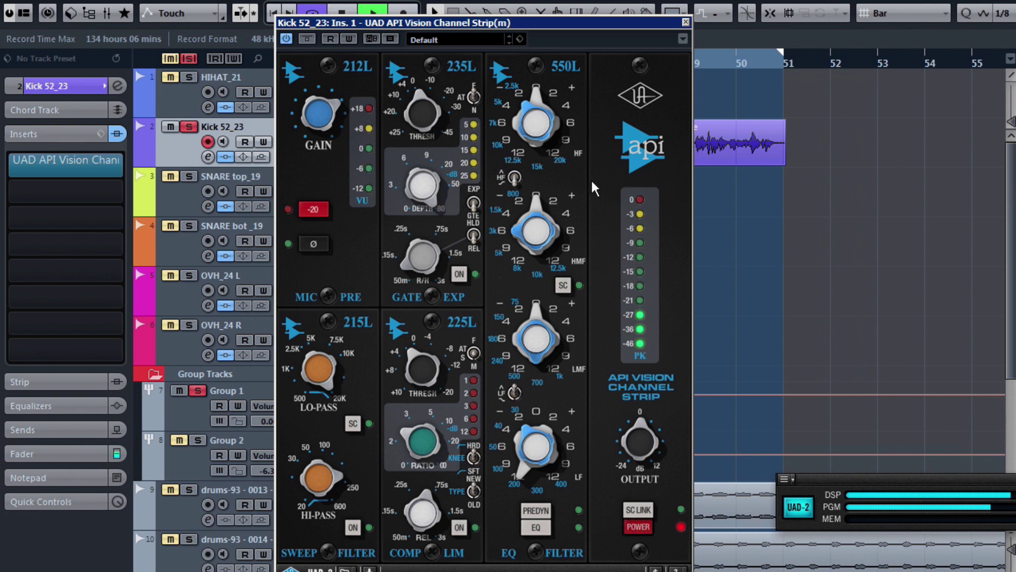
key(space)
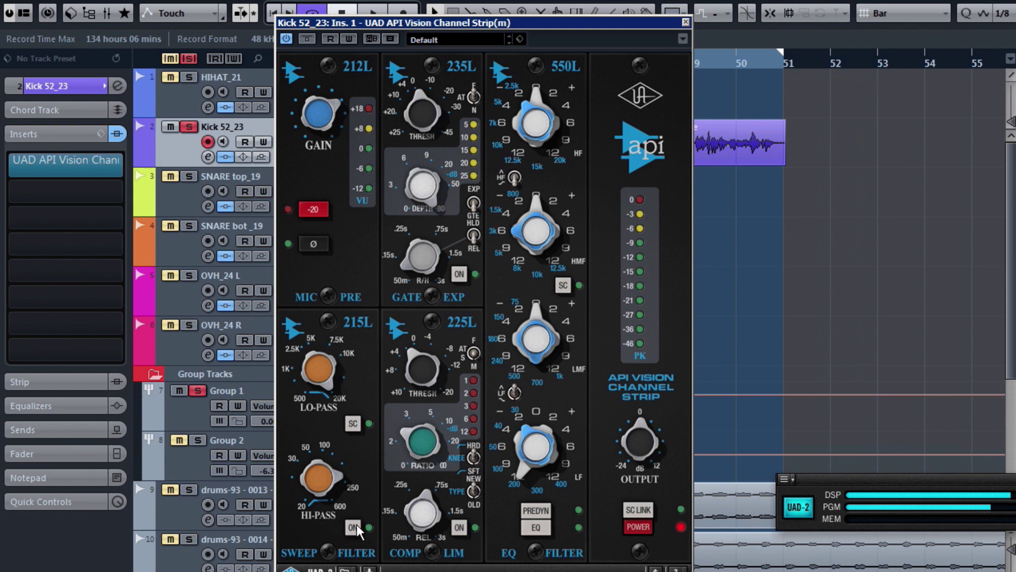
Step: Switch on the sweep filter and lower the low-pass cutoff while playing the kick track
drag(312, 356, 307, 350)
click(538, 201)
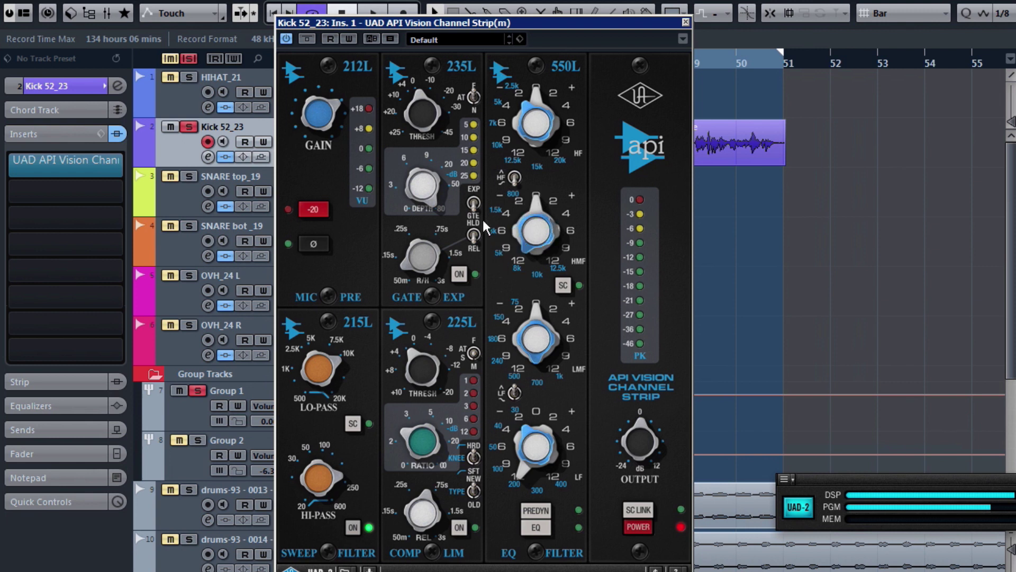
drag(343, 355, 336, 386)
key(space)
click(331, 392)
drag(331, 392, 342, 545)
key(space)
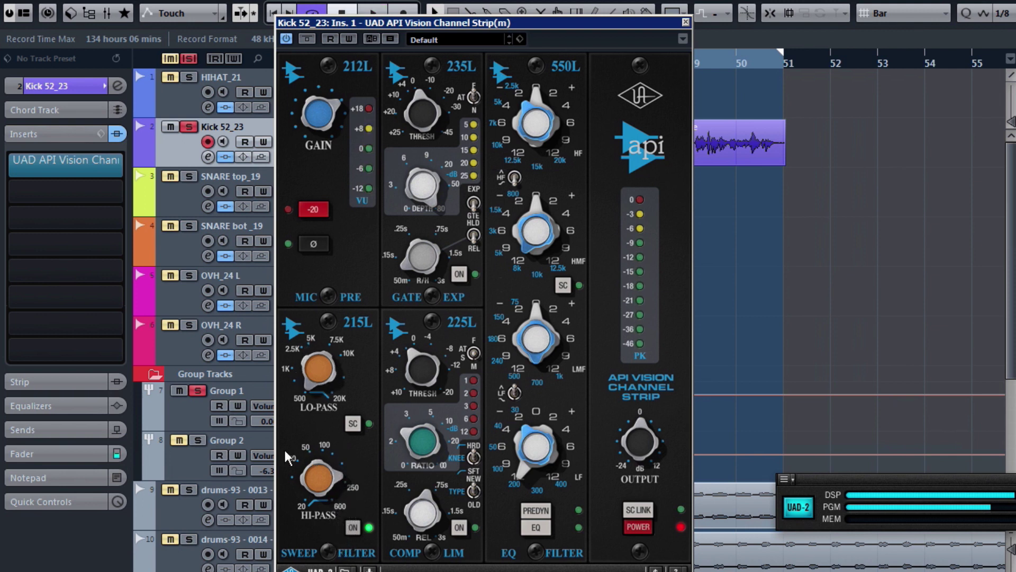
Step: Return the low-pass filter to 20K, sweep the high-pass filter up and back down, and leave the filter section off
drag(323, 380, 308, 305)
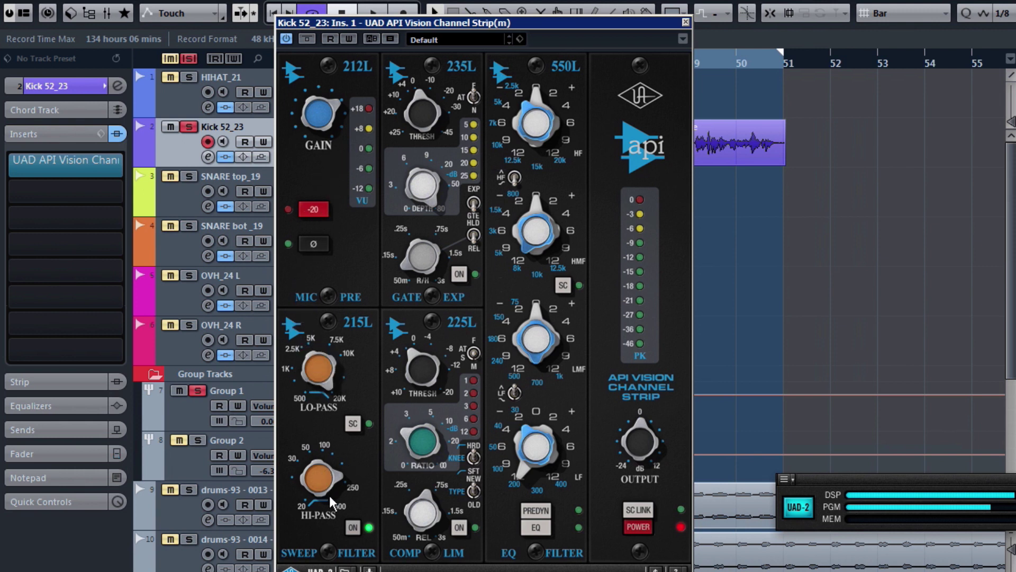
drag(328, 484, 319, 303)
drag(318, 482, 324, 571)
drag(309, 481, 312, 485)
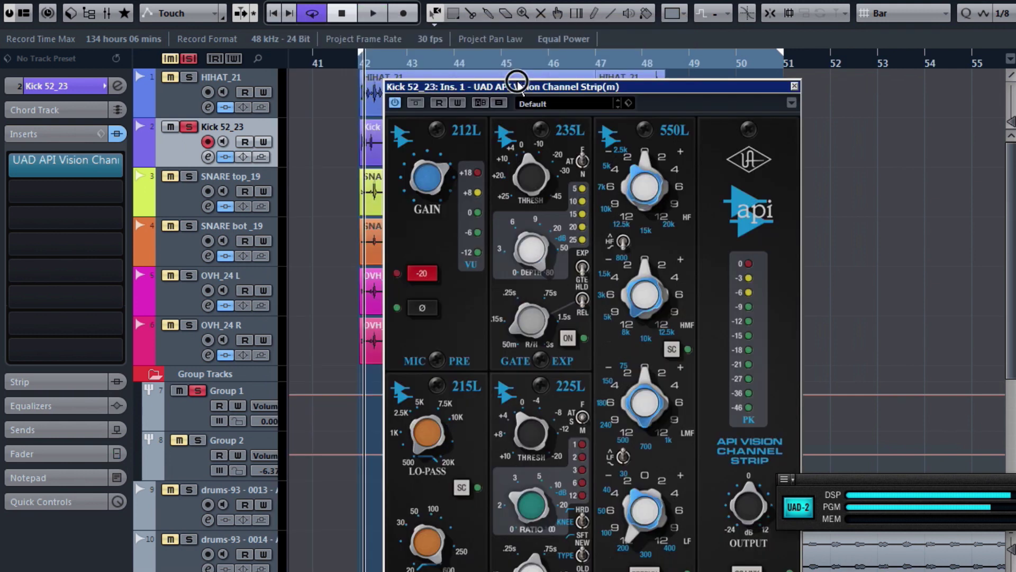
Step: Reposition the channel strip so it is fully visible, switch on the gate and adjust its threshold during playback
drag(520, 86, 397, 14)
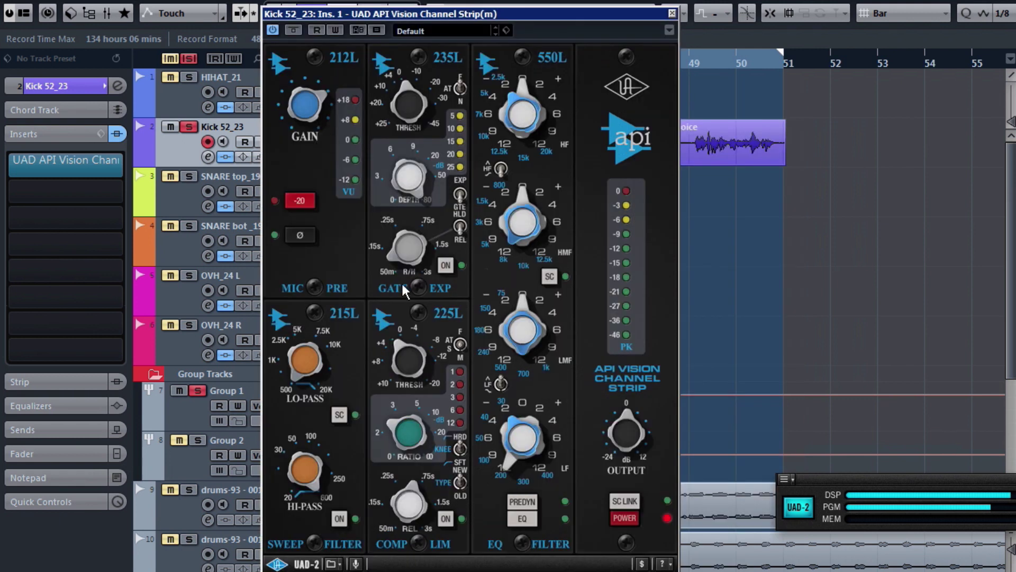
click(445, 266)
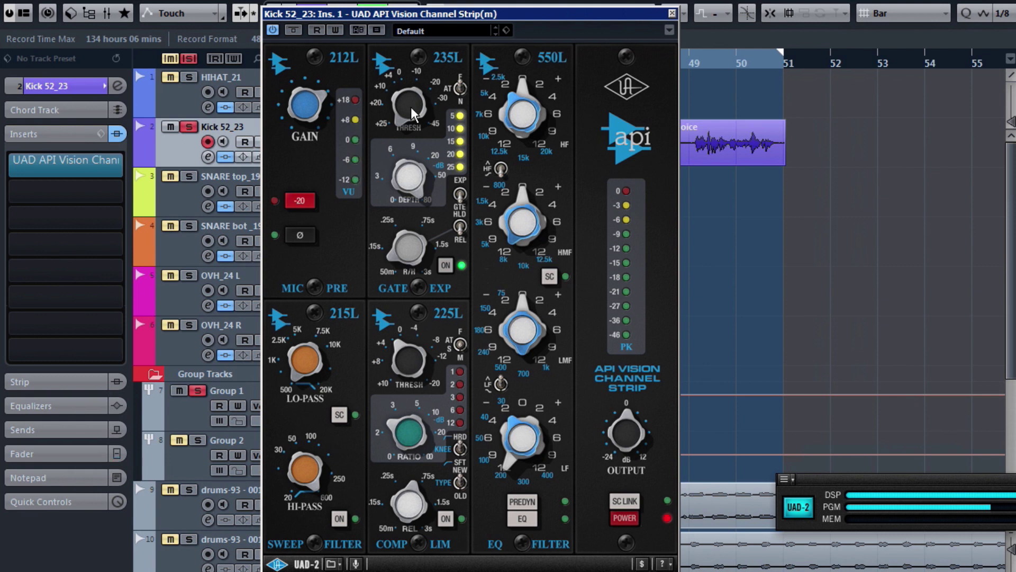
click(394, 55)
click(392, 88)
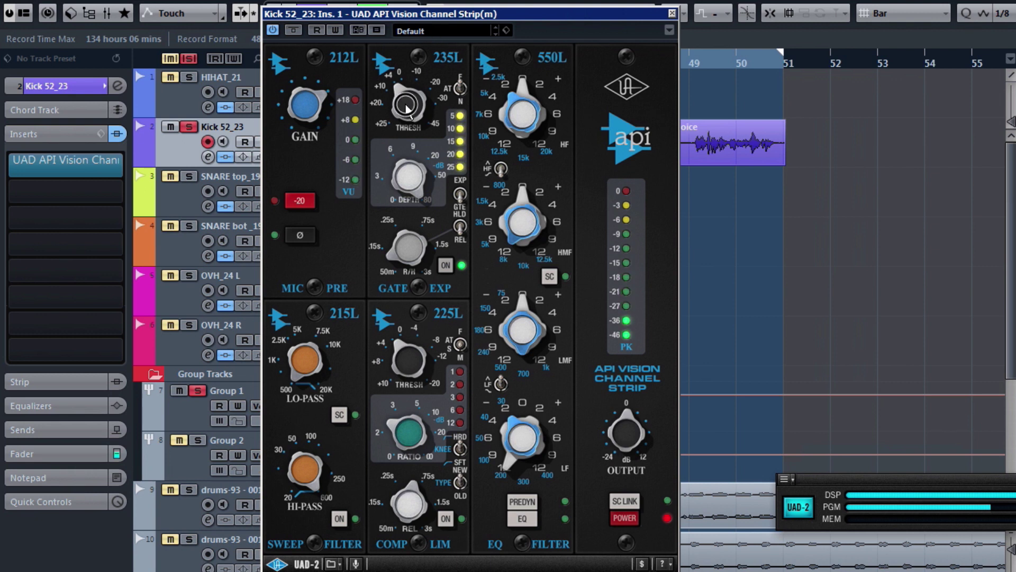
drag(407, 109, 405, 95)
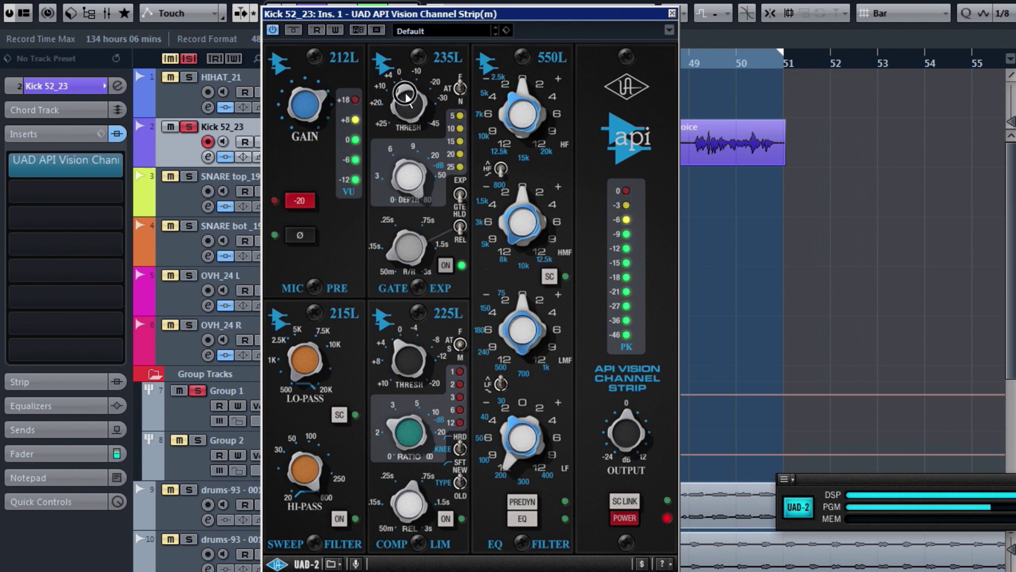
Step: Compare the signal with the whole channel strip, and with only the gate, switched off and on
click(626, 516)
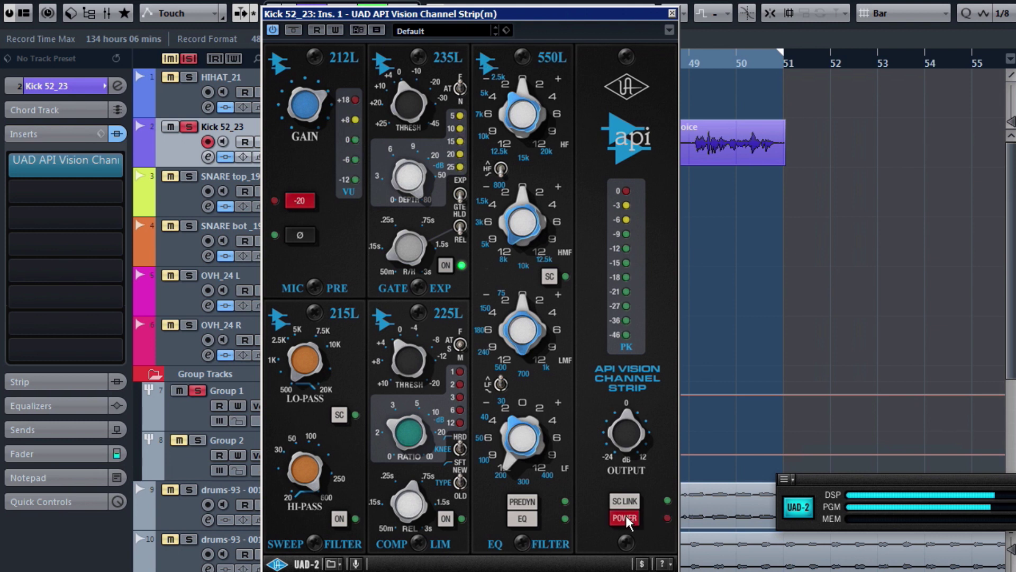
click(626, 515)
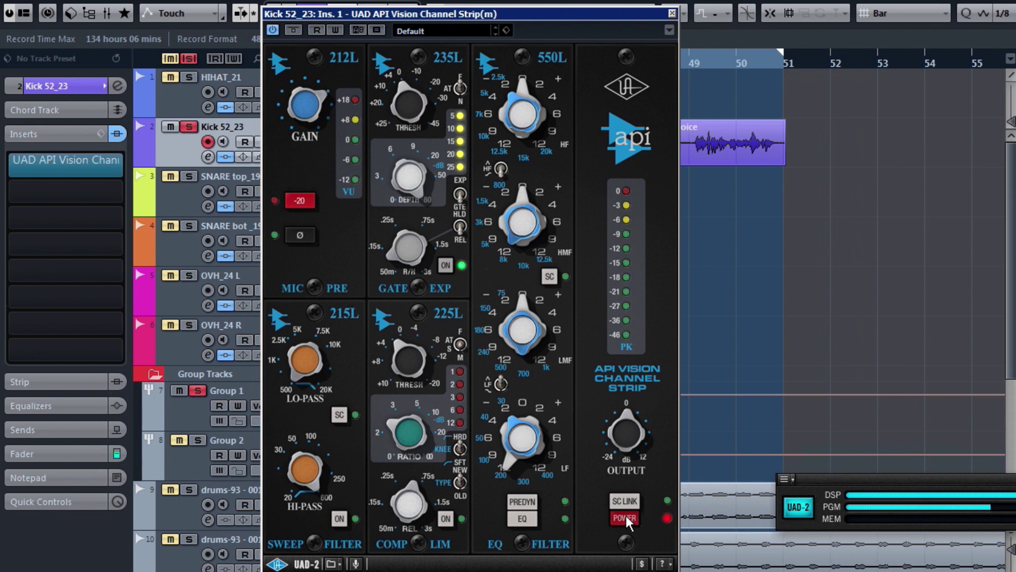
click(445, 265)
click(445, 266)
click(389, 239)
click(389, 243)
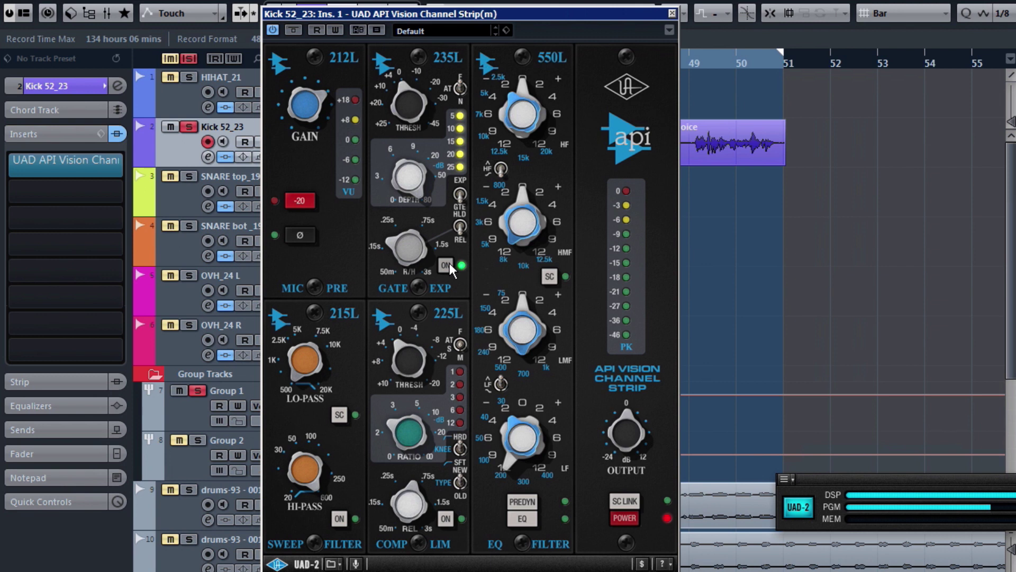
Step: Switch from the gate to the compressor and play the voice clip near bar 49 through it
click(447, 519)
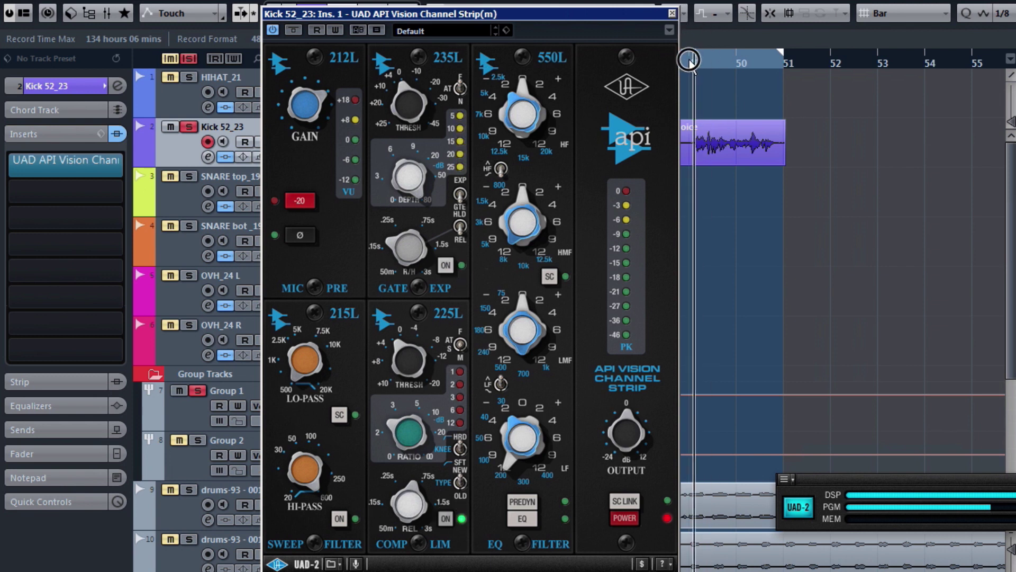
drag(476, 13, 405, 6)
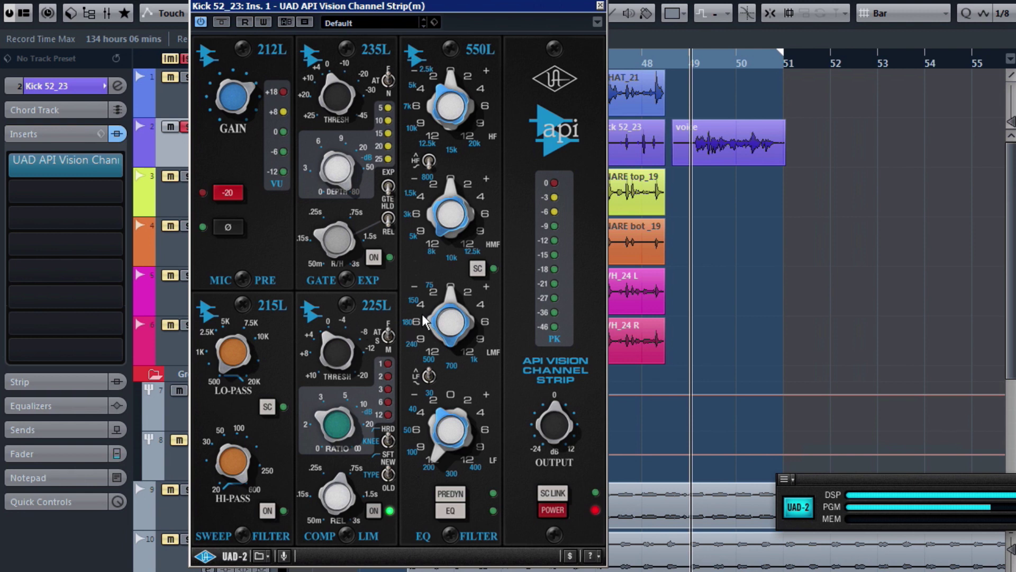
key(space)
key(space)
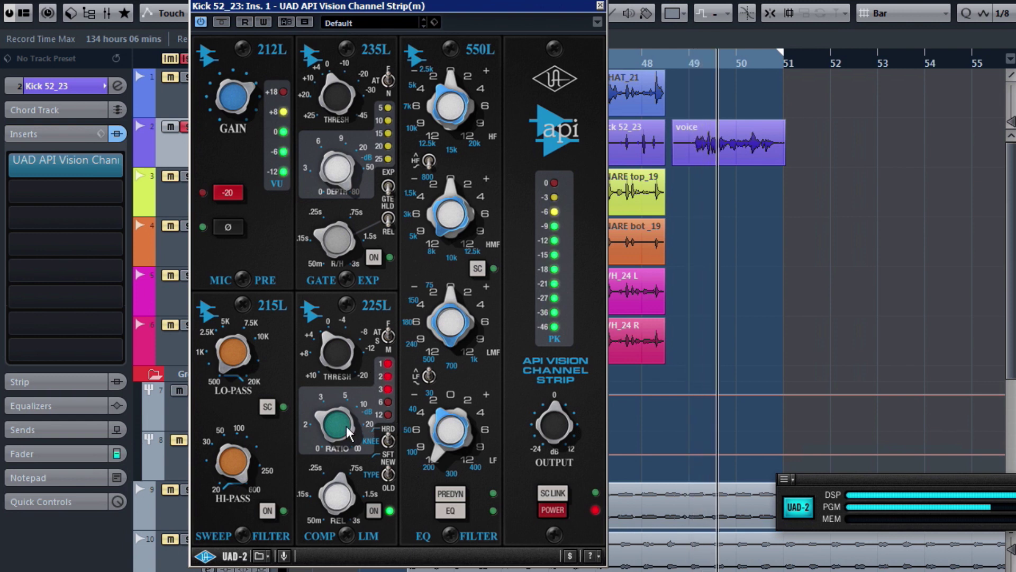
key(space)
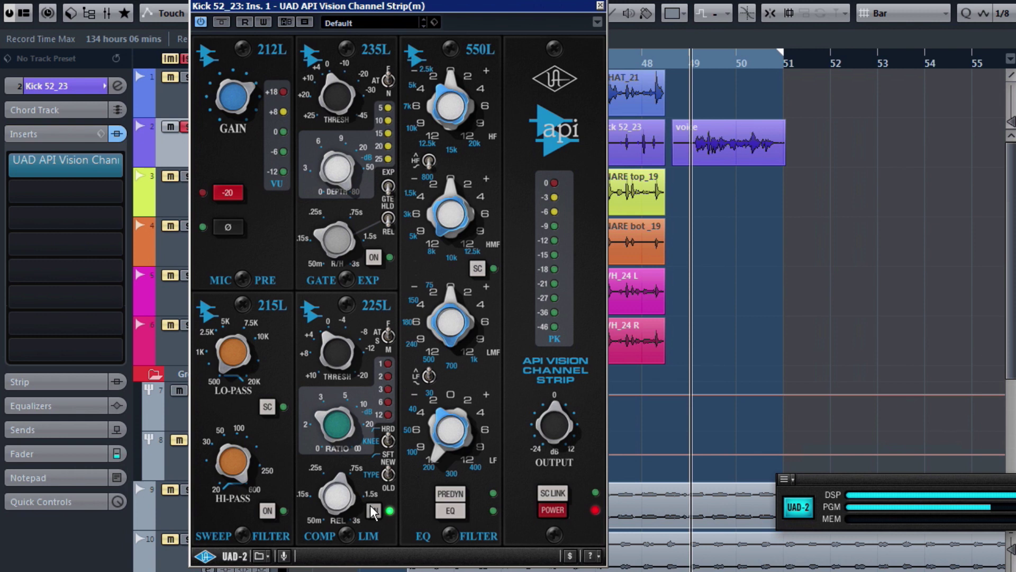
Step: Compare the voice clip with the compressor bypassed and engaged, with the clip enlarged on the timeline
key(space)
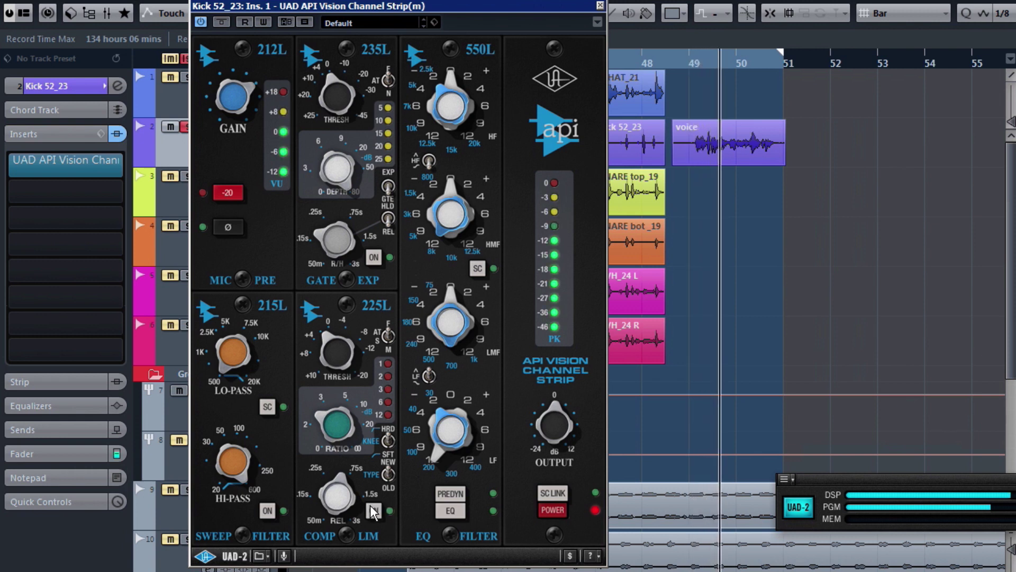
click(373, 510)
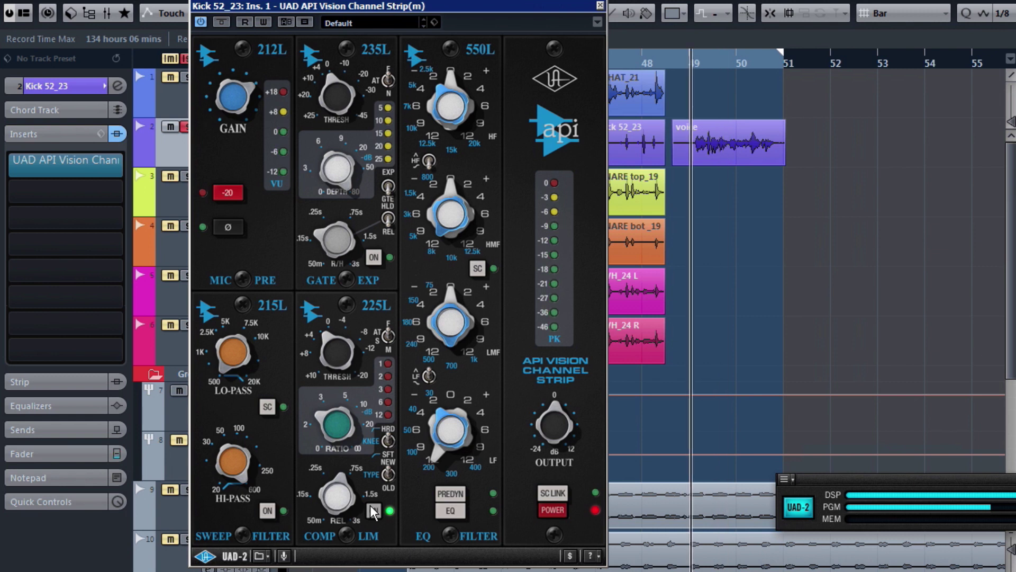
key(h)
key(h)
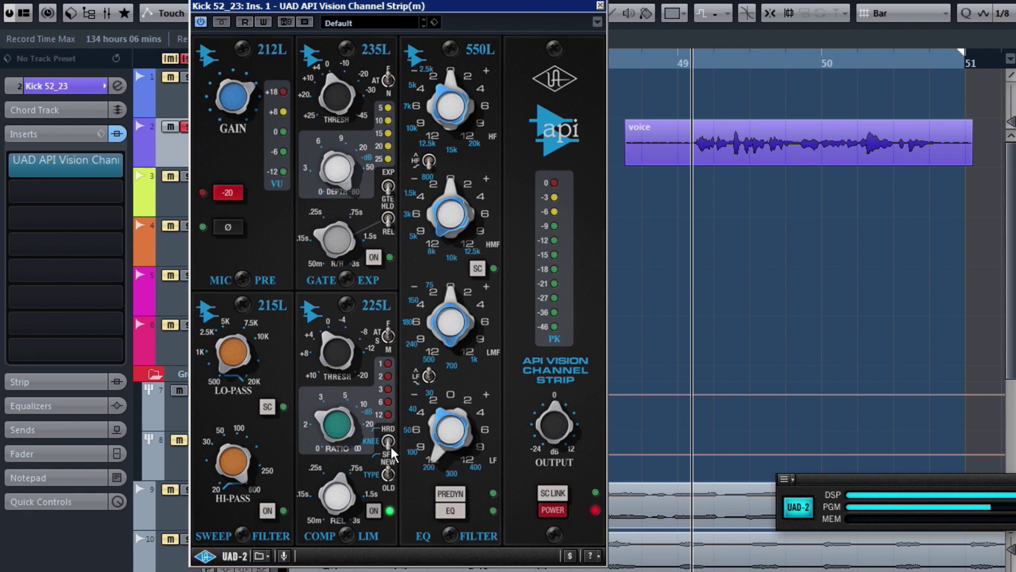
key(space)
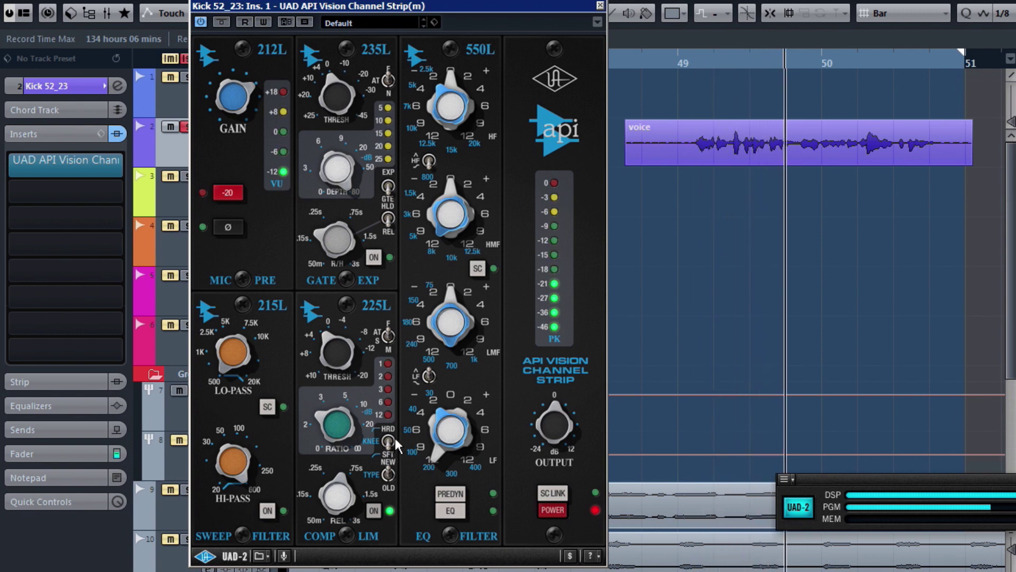
key(space)
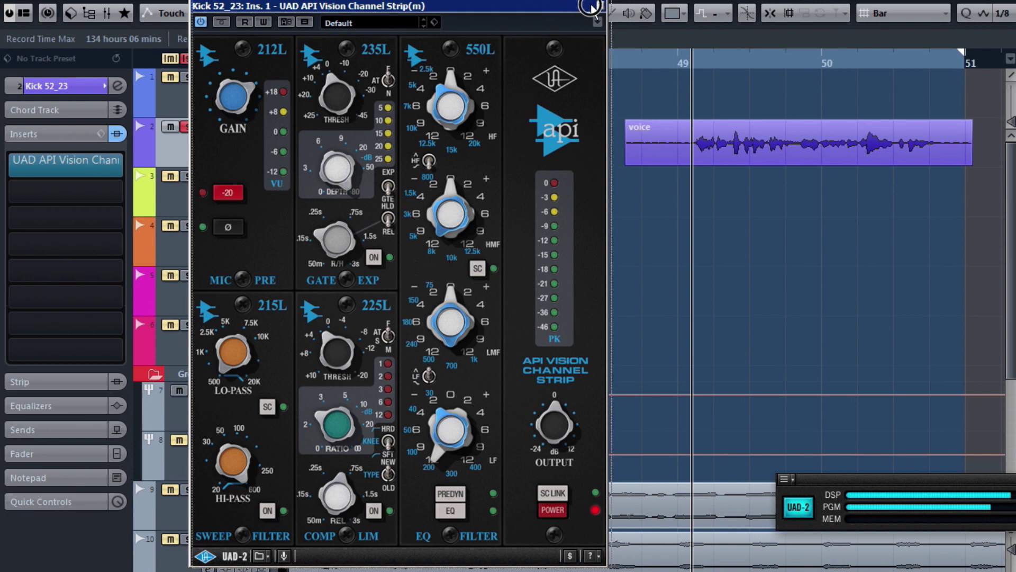
Step: Move the channel strip clear of the ruler and return the timeline to the drum clips around bar 43
drag(578, 8, 765, 19)
click(326, 41)
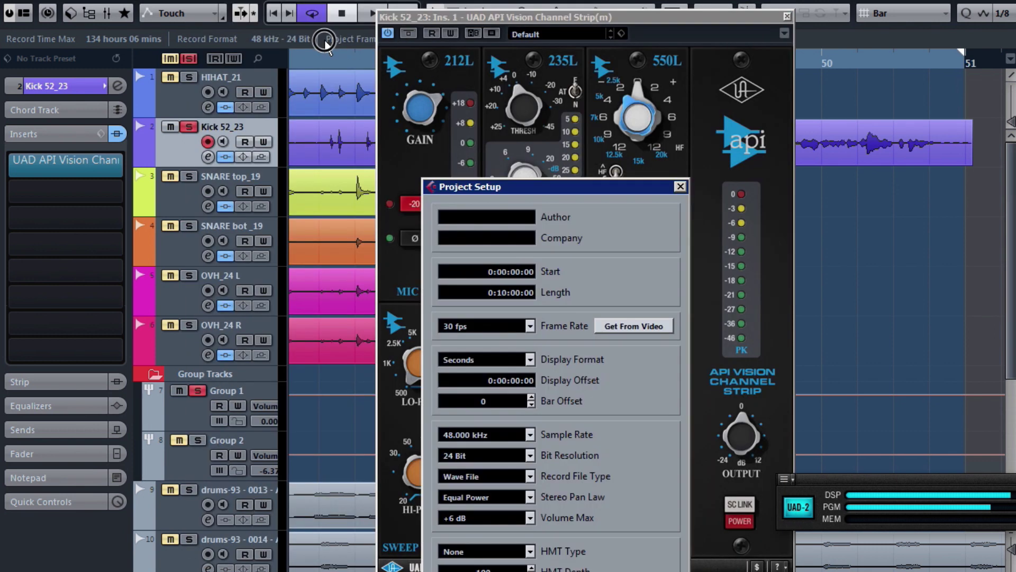
key(Escape)
click(316, 55)
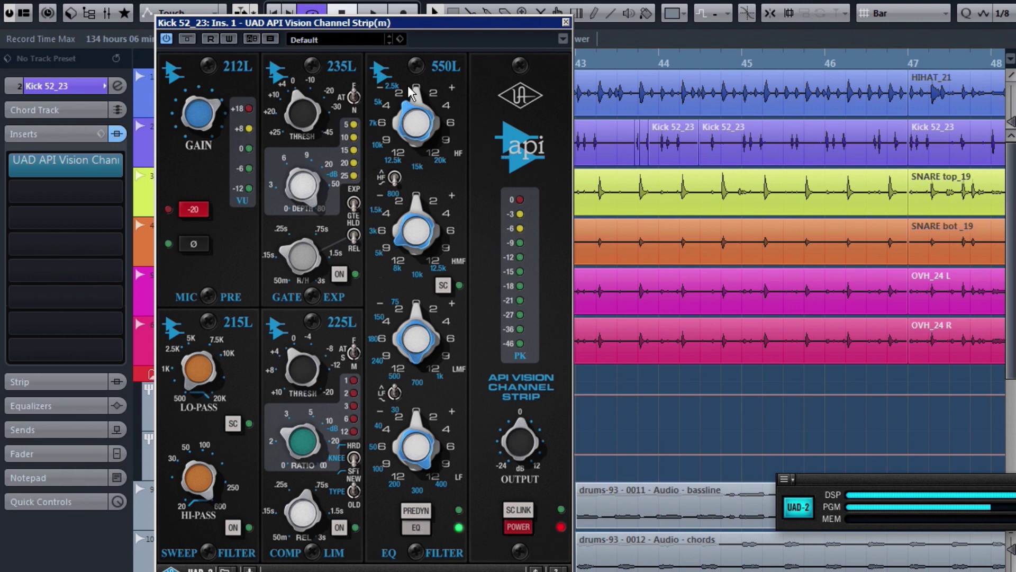
Step: Step the frequency of the EQ's HF band through 7k, 10k and 12.5k
click(376, 121)
click(372, 122)
click(378, 148)
click(392, 167)
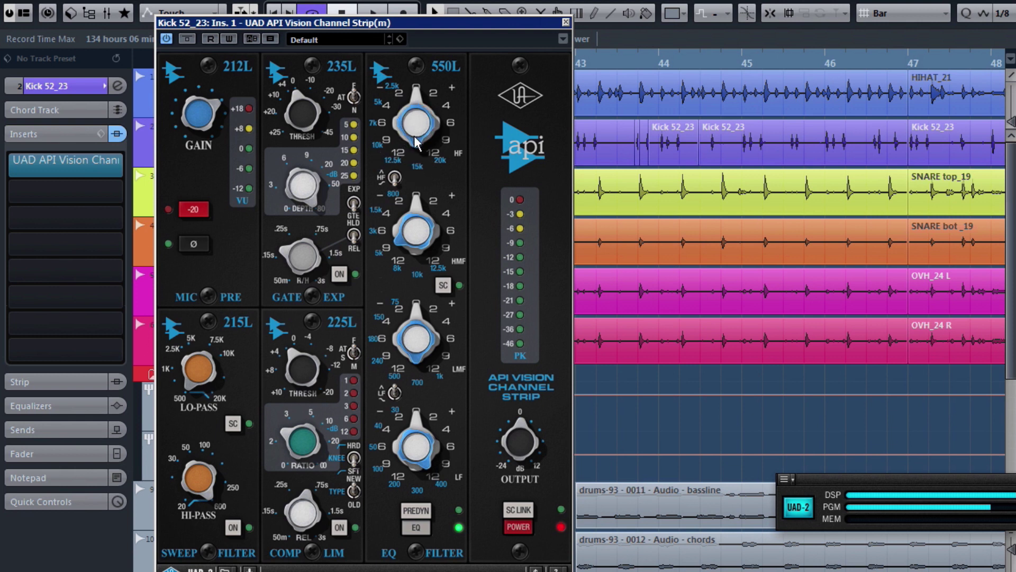
Step: Step the frequency of the EQ's HF band down to 10k and try the band's shelf switch
click(389, 90)
click(389, 91)
click(381, 28)
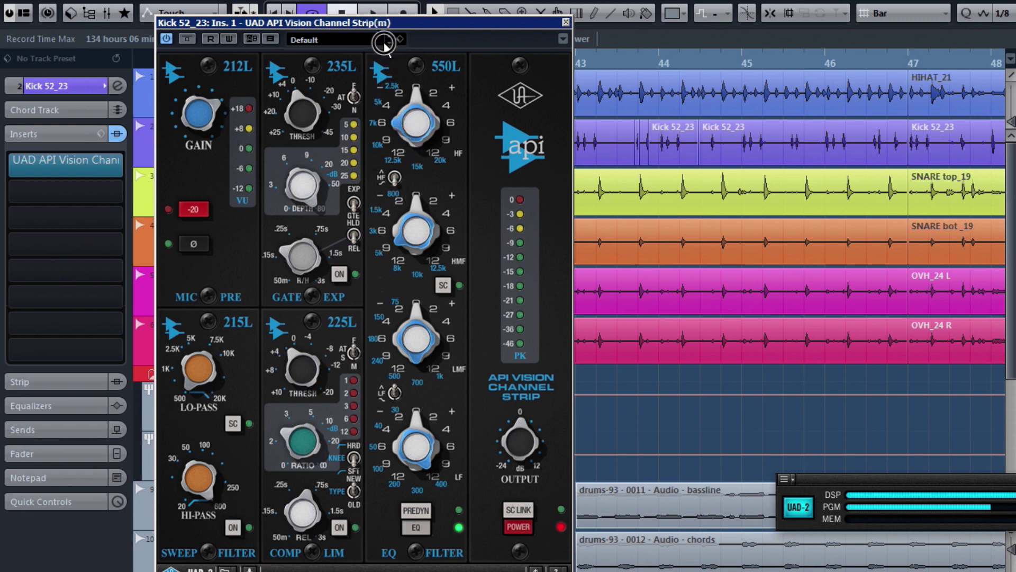
click(391, 158)
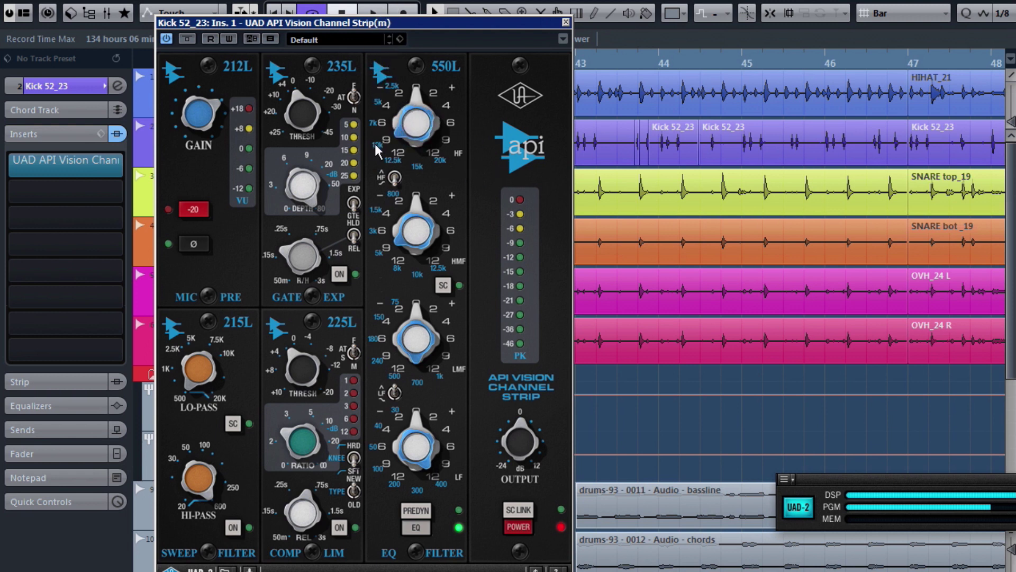
click(377, 106)
click(379, 146)
click(395, 177)
Step: Step the HF band's gain to +2 and -2, and return it to 0
click(434, 90)
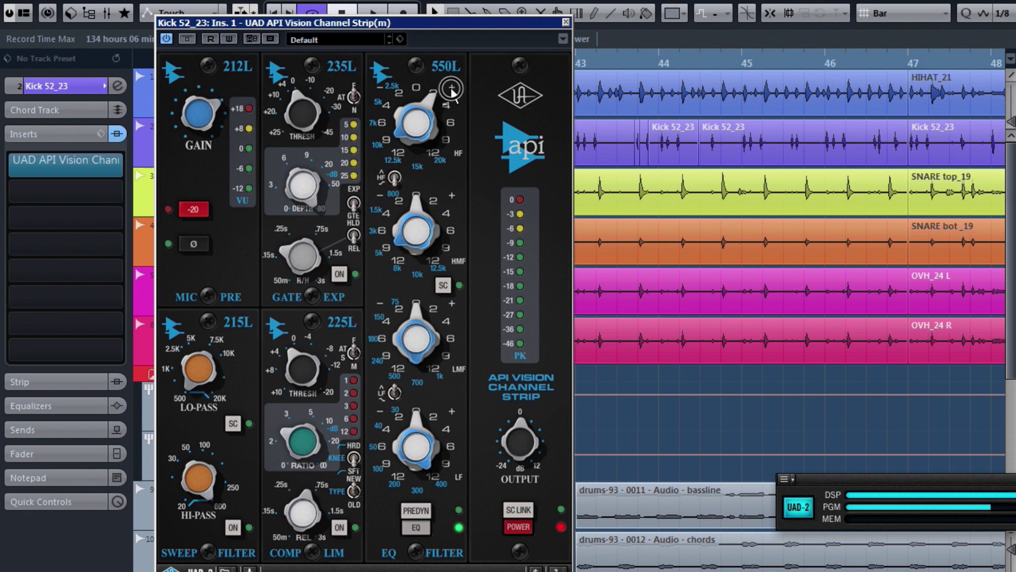
click(450, 87)
click(379, 85)
click(380, 84)
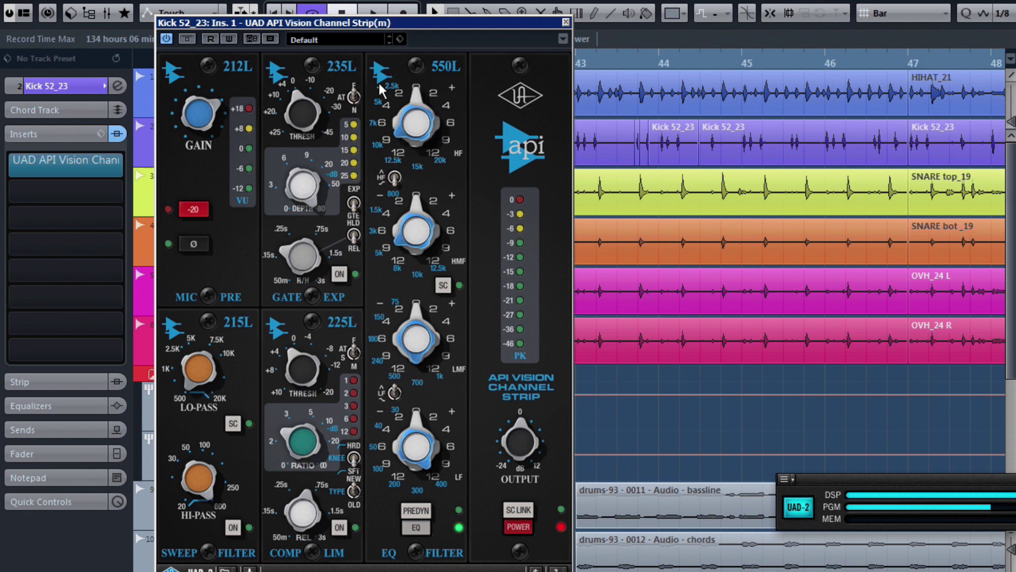
click(379, 85)
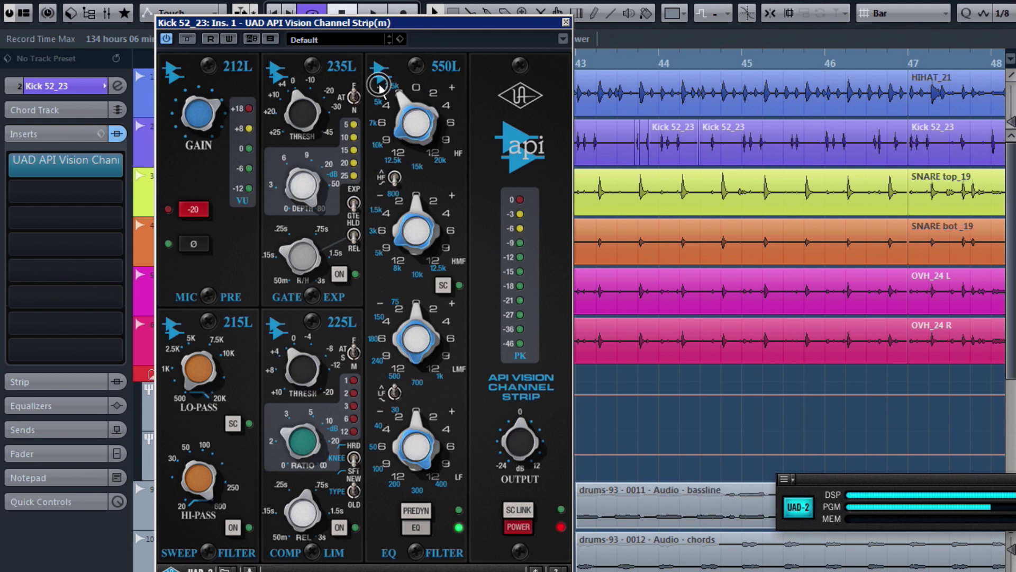
click(453, 87)
click(453, 87)
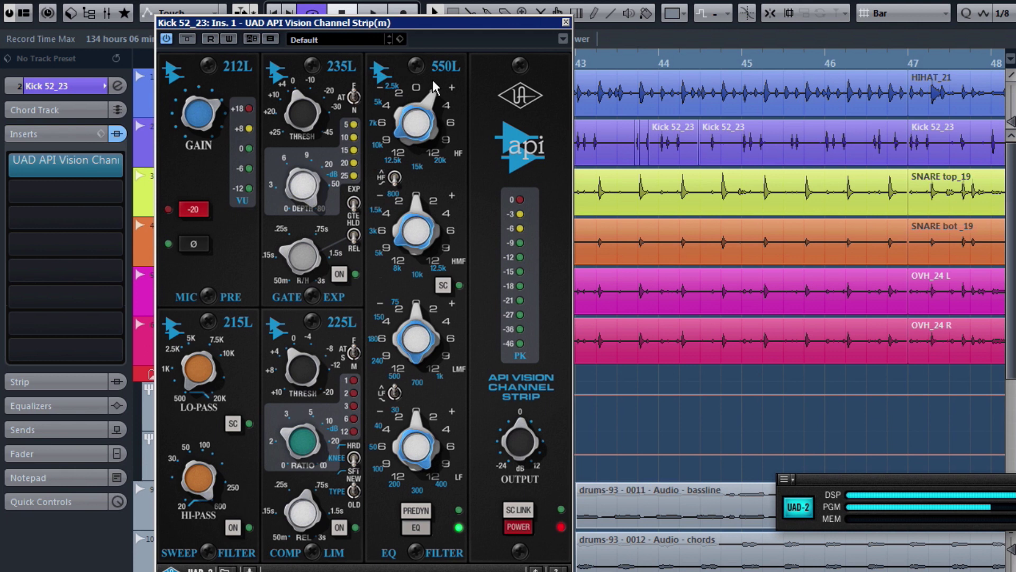
click(376, 87)
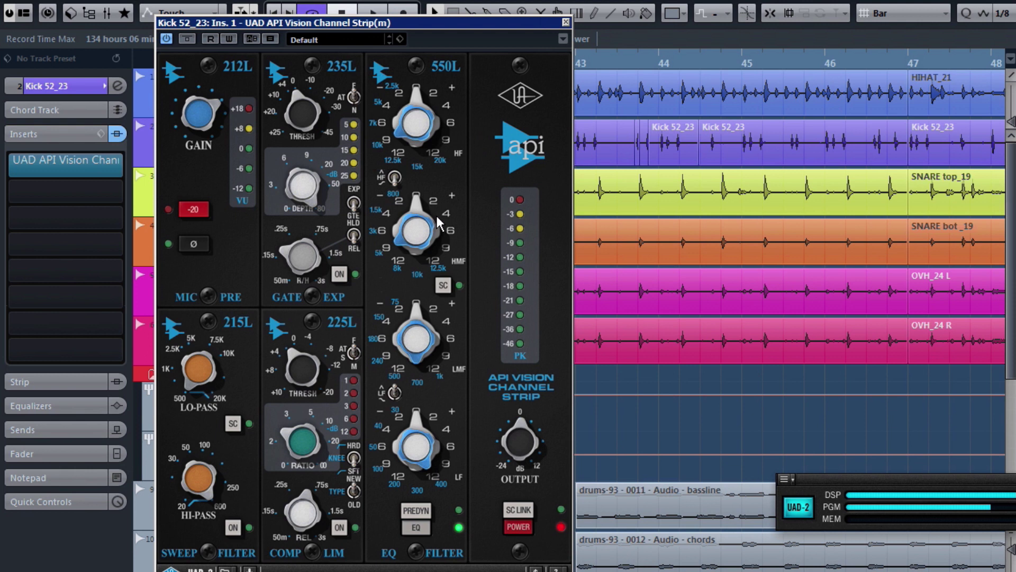
Step: Try the LMF band's gain at -2 and return it to 0
click(452, 302)
click(380, 305)
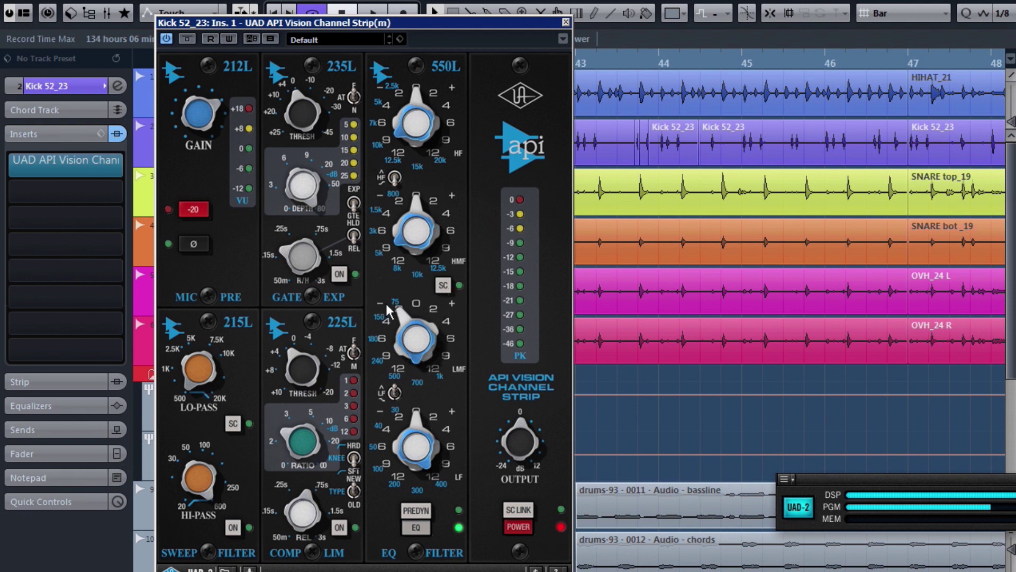
click(414, 300)
click(413, 300)
click(413, 301)
click(414, 300)
click(412, 298)
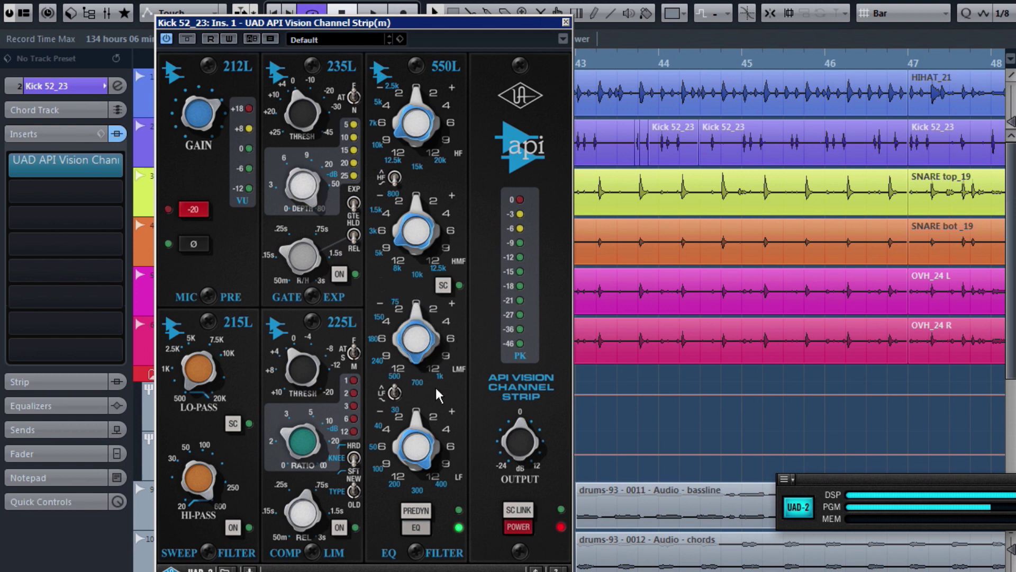
Step: Boost the LF band's gain to +4 and try the band's shelf switch
click(423, 407)
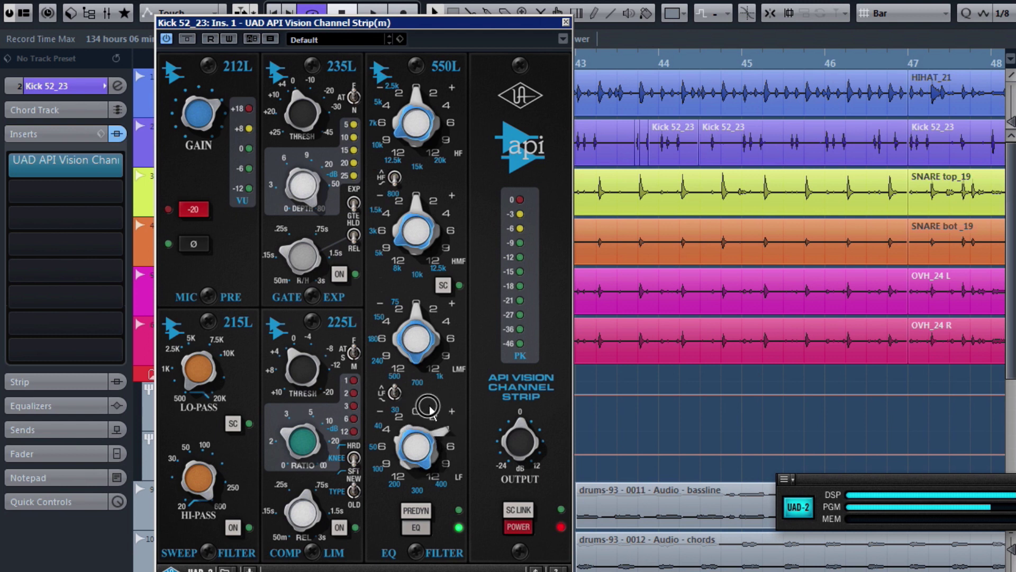
click(394, 389)
click(395, 389)
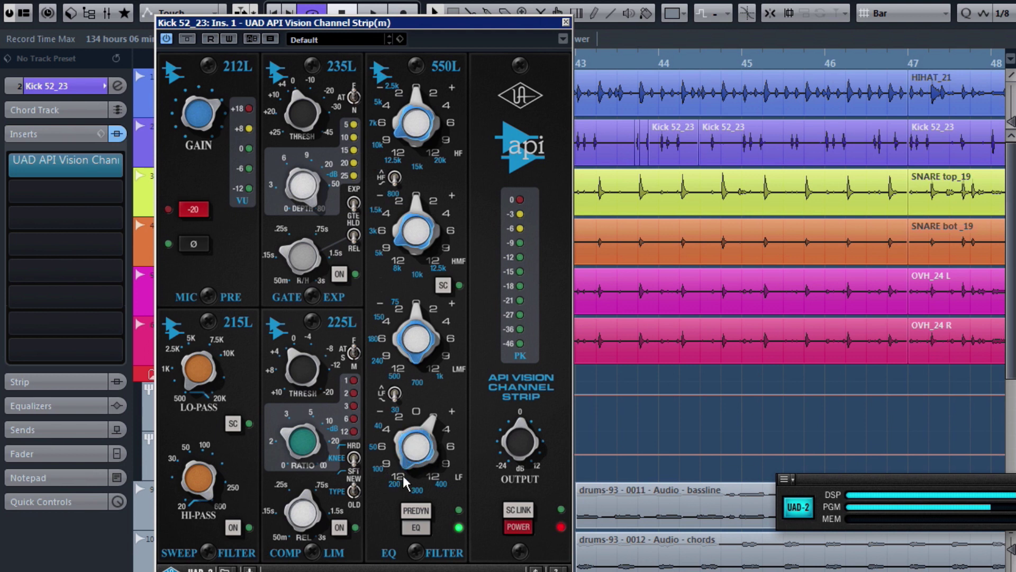
Step: Play the kick track through the boosted LF band, stop playback and reset the LF gain to 0
key(space)
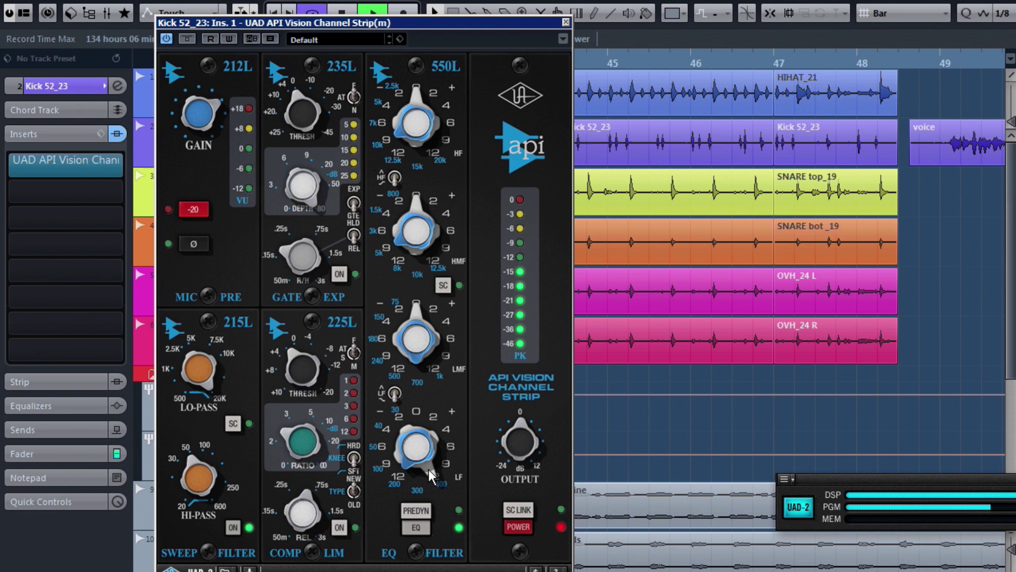
key(space)
drag(415, 459, 421, 530)
Step: Play the kick track while raising the LF band's gain through +2 and +4 to +6
key(space)
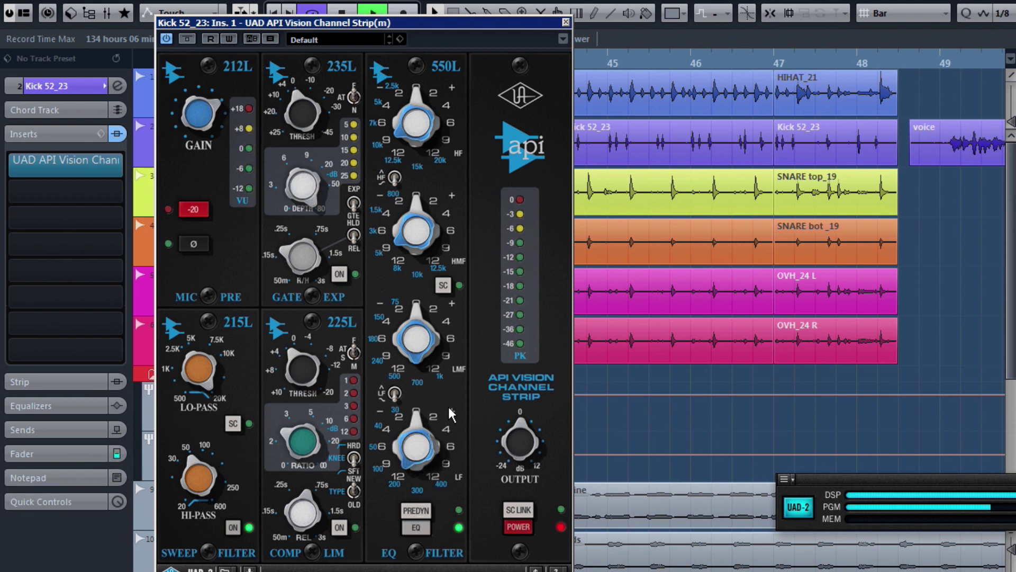
scroll(449, 407, up, 2)
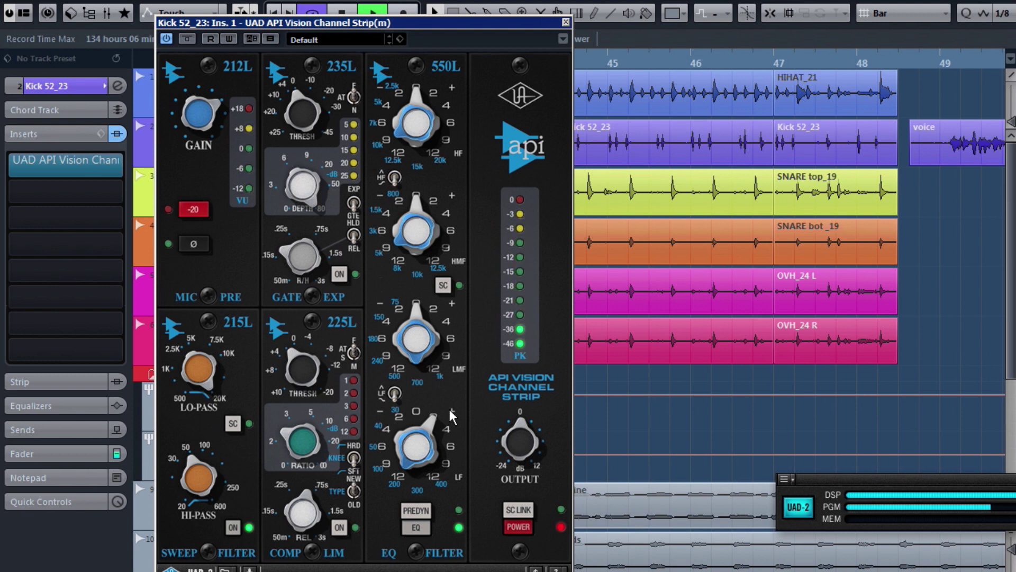
scroll(449, 408, up, 2)
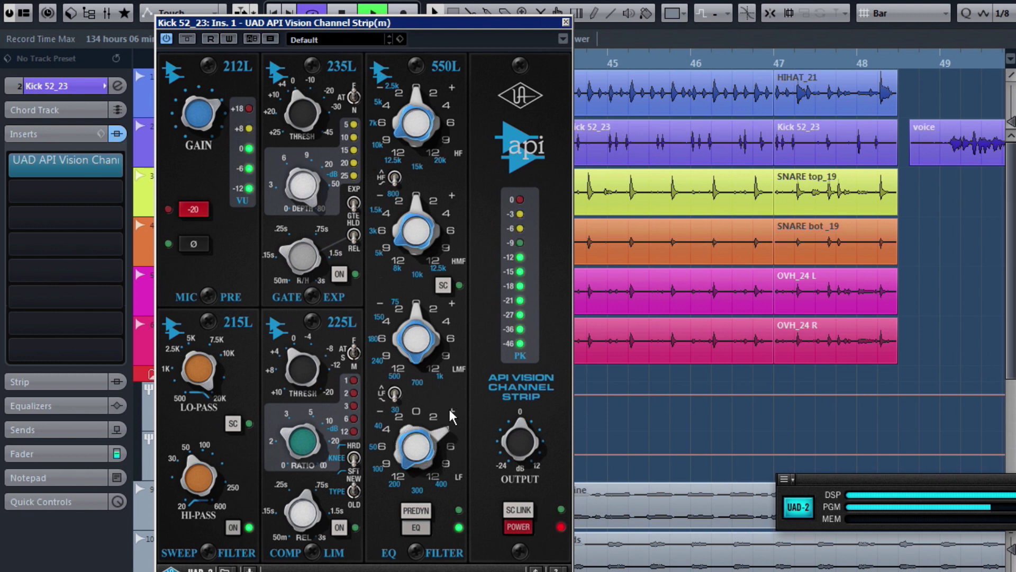
scroll(449, 408, up, 1)
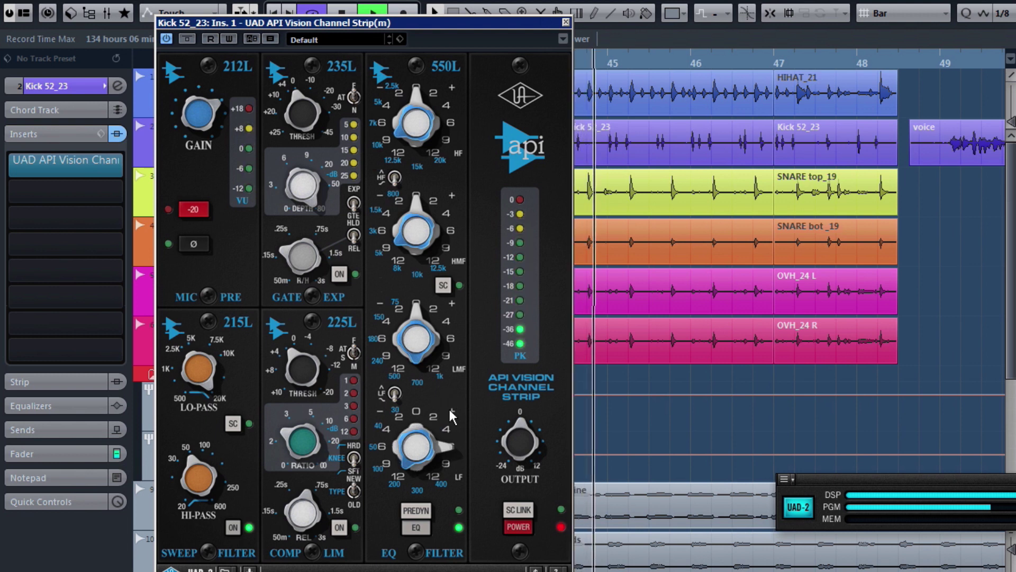
Step: Raise the LMF band's gain to +12 during kick playback, then stop the playback
scroll(453, 311, up, 4)
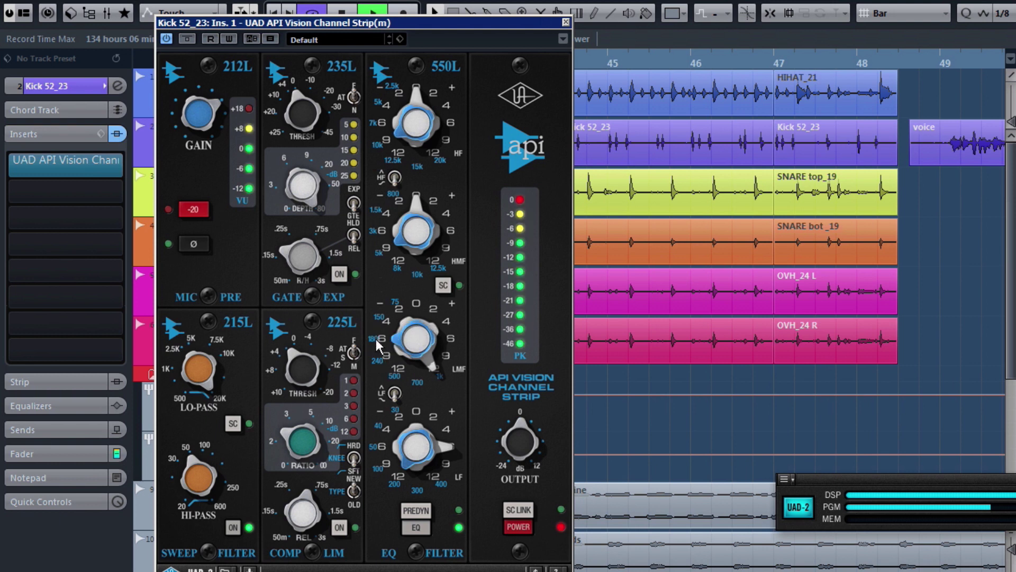
scroll(394, 324, down, 1)
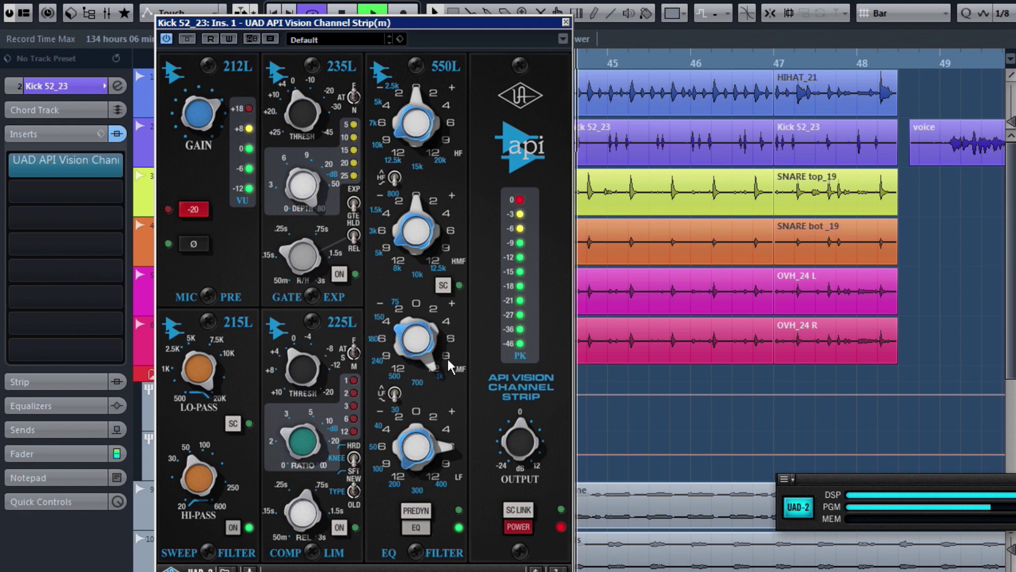
key(space)
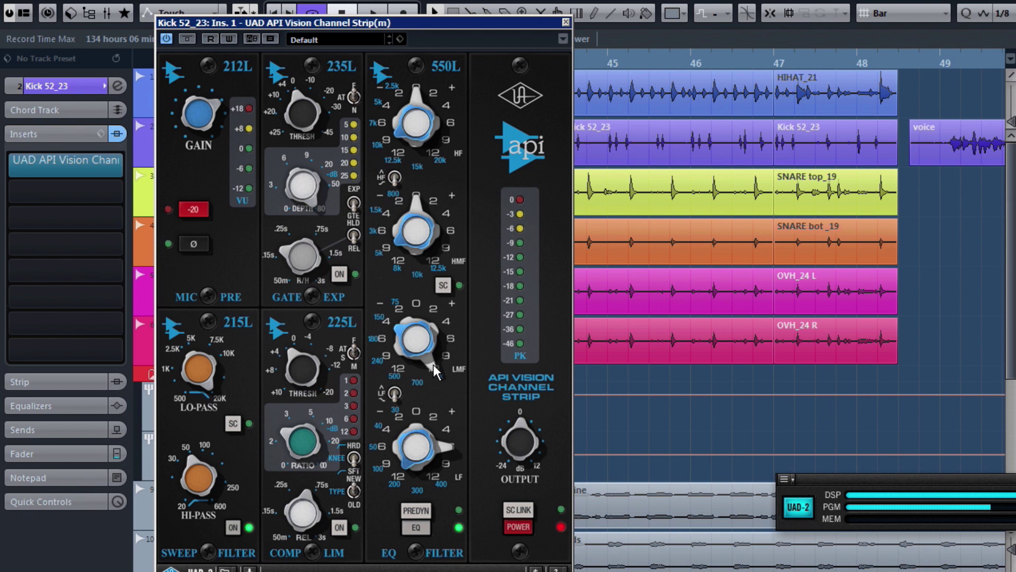
Step: Lower the LMF band's gain to +4, play the kick track through it, and reduce the gain to +2
scroll(382, 299, down, 2)
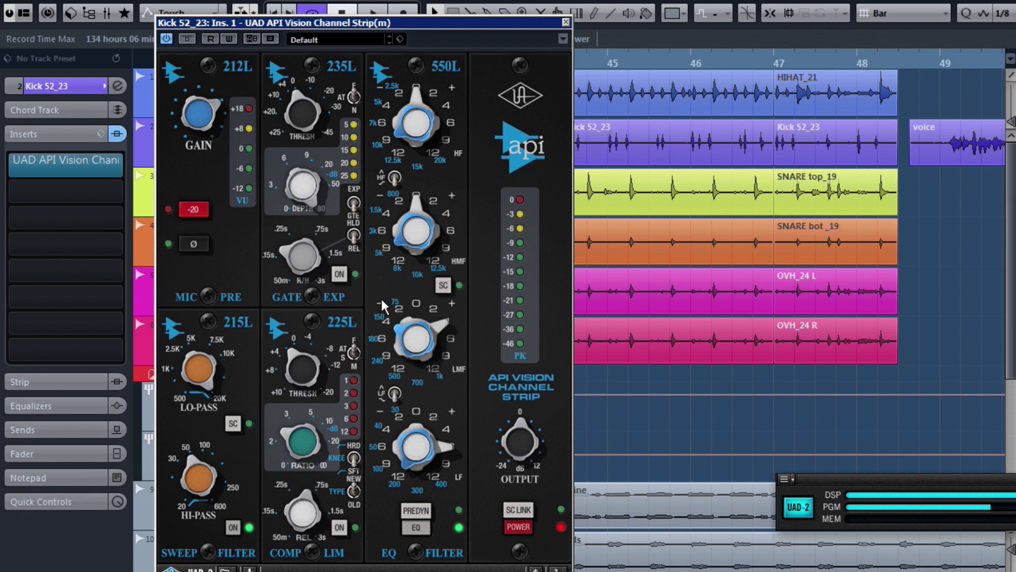
key(space)
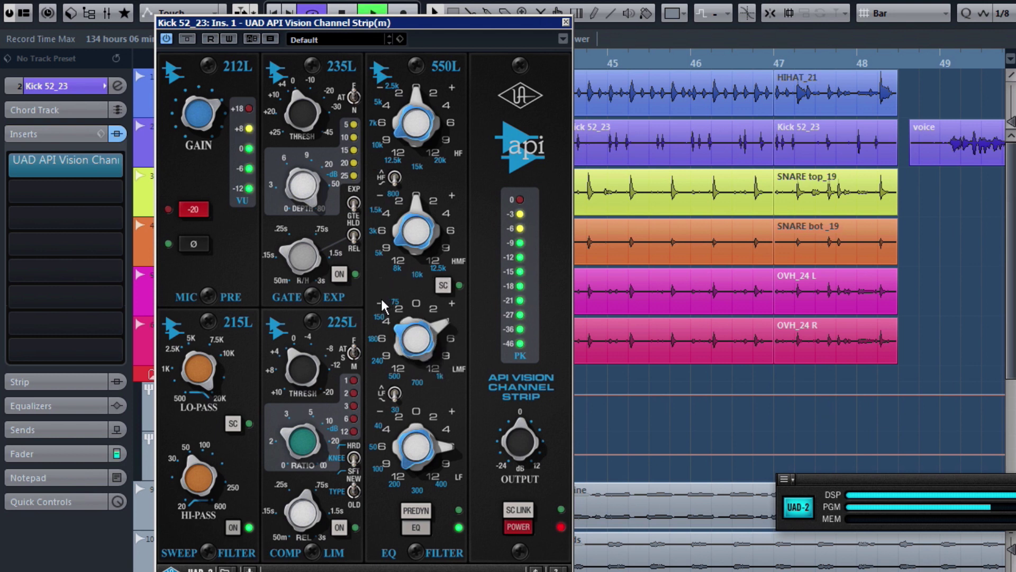
key(space)
scroll(381, 300, down, 1)
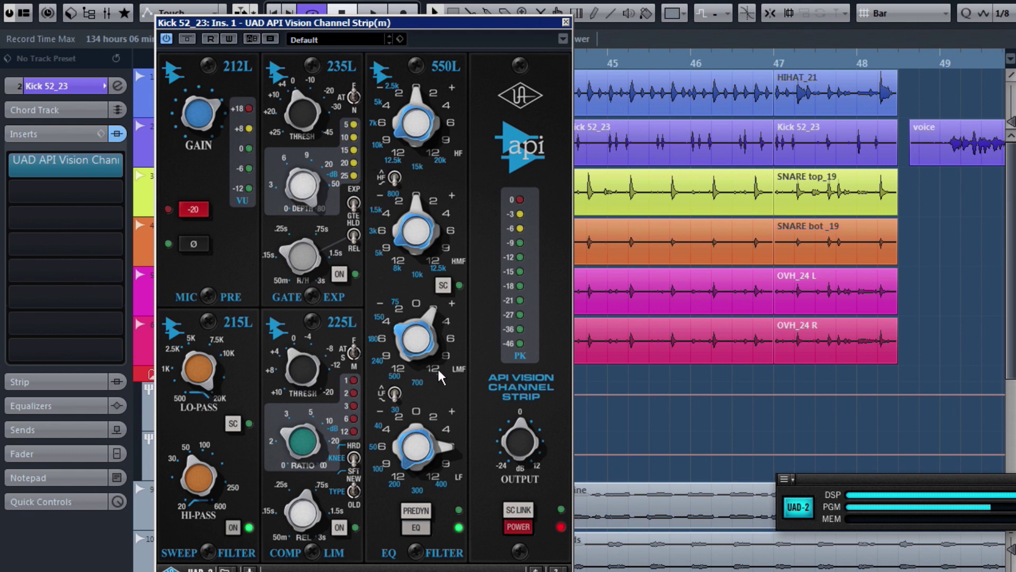
Step: Try the LMF band's gain at -12 and return it to 0
click(445, 300)
drag(445, 300, 437, 344)
click(430, 438)
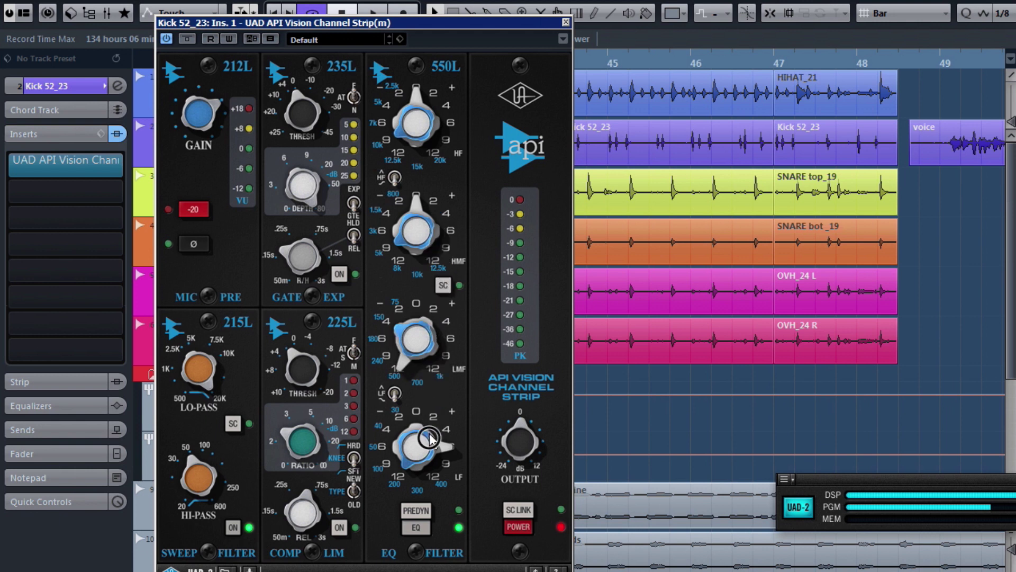
drag(413, 280, 419, 302)
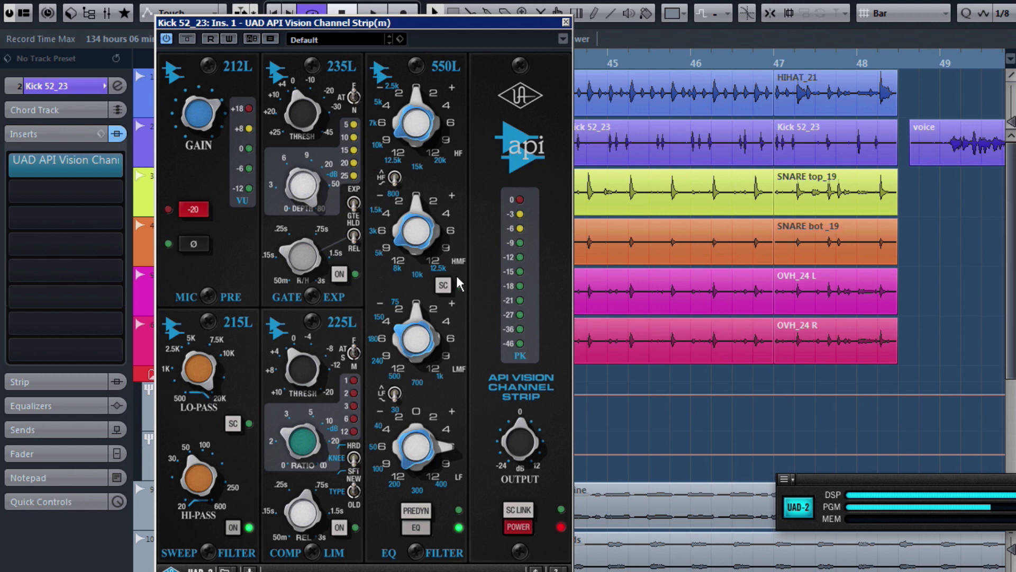
Step: Try the channel strip's output level control while playing the kick track, leaving it at 0 dB
click(518, 432)
drag(519, 433, 516, 435)
key(space)
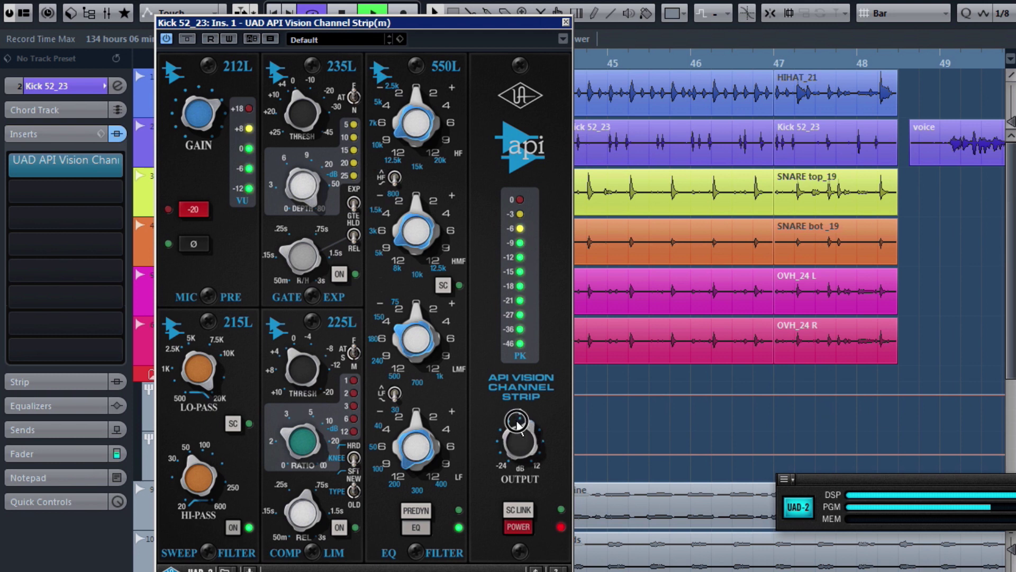
key(space)
drag(532, 441, 532, 452)
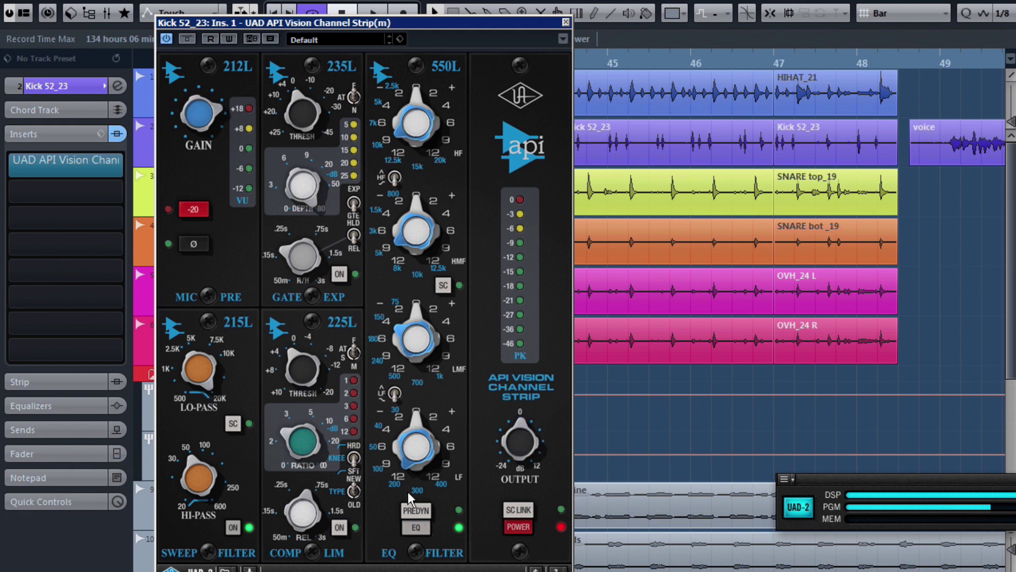
click(205, 103)
click(303, 359)
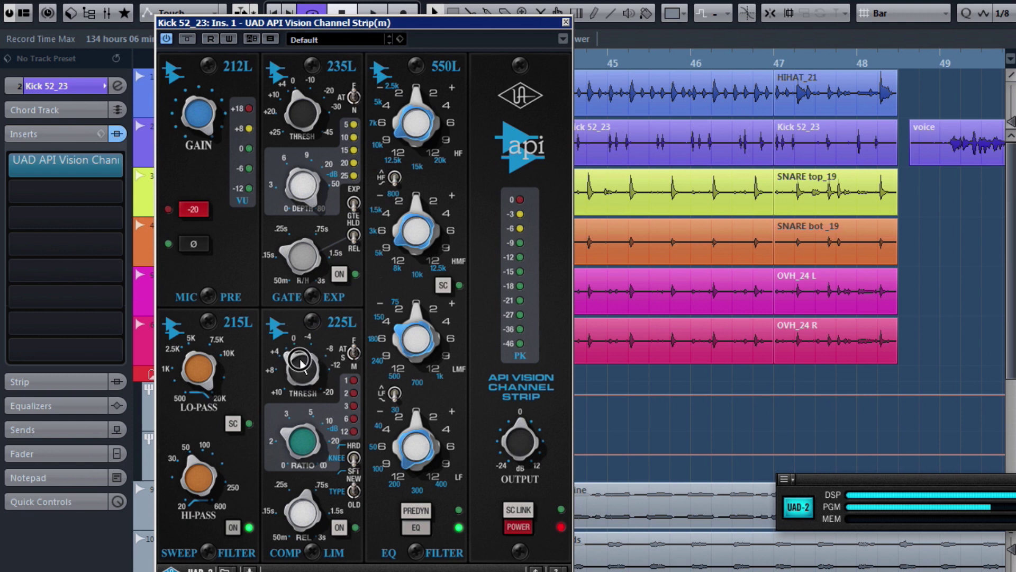
click(207, 134)
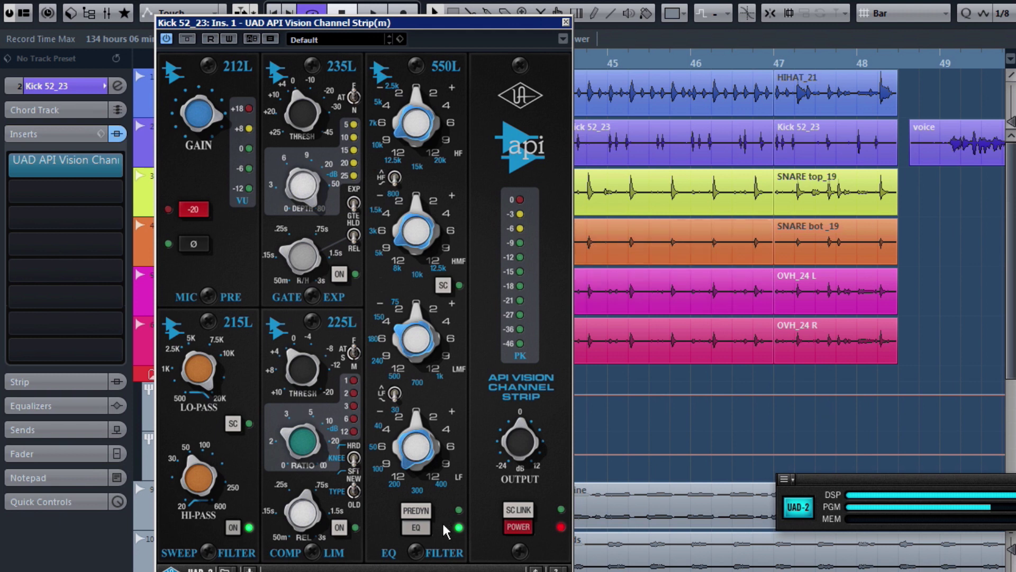
Step: Switch off the EQ and the high-pass filter, and adjust the preamp gain
click(416, 528)
click(231, 521)
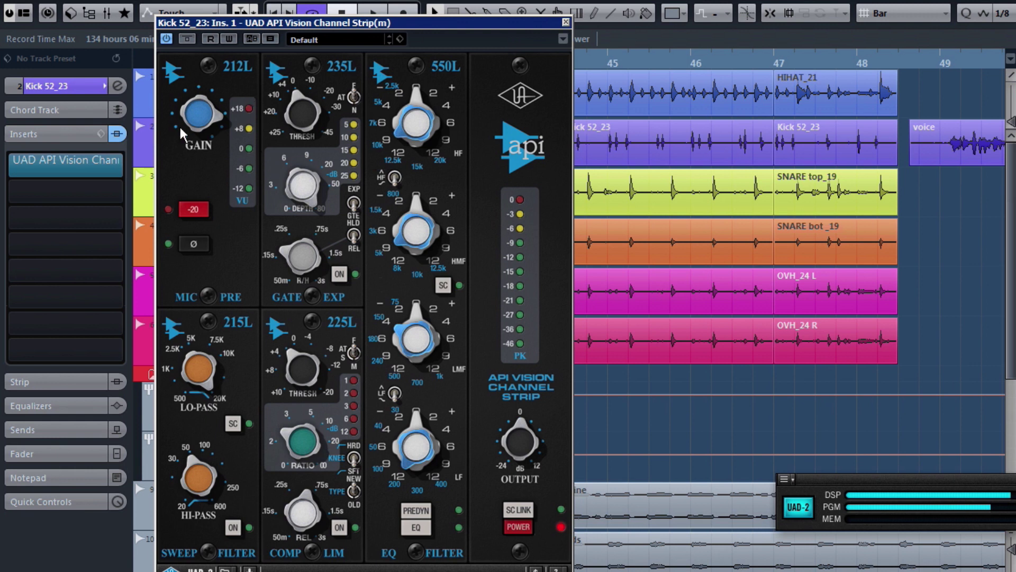
drag(193, 120, 192, 139)
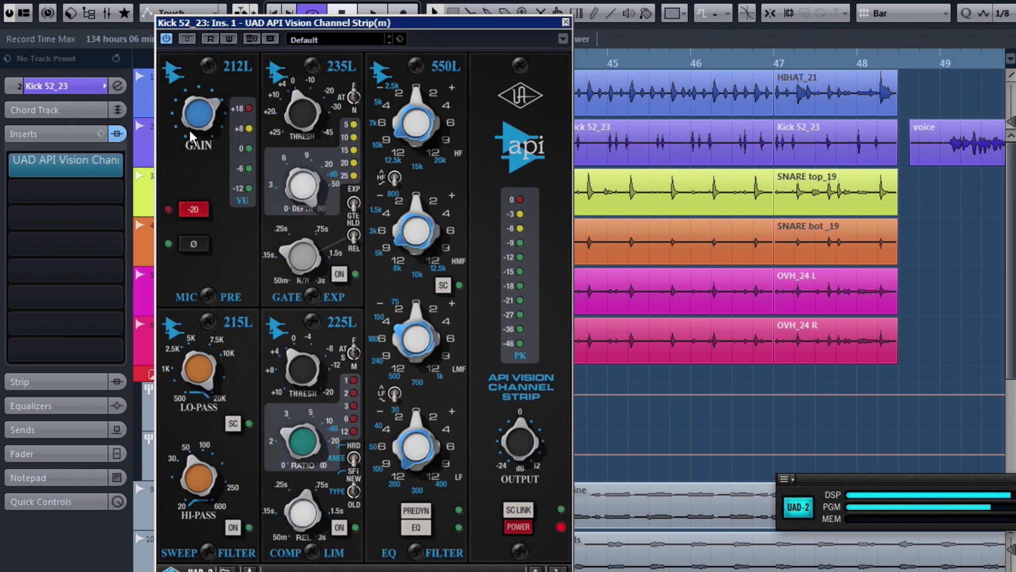